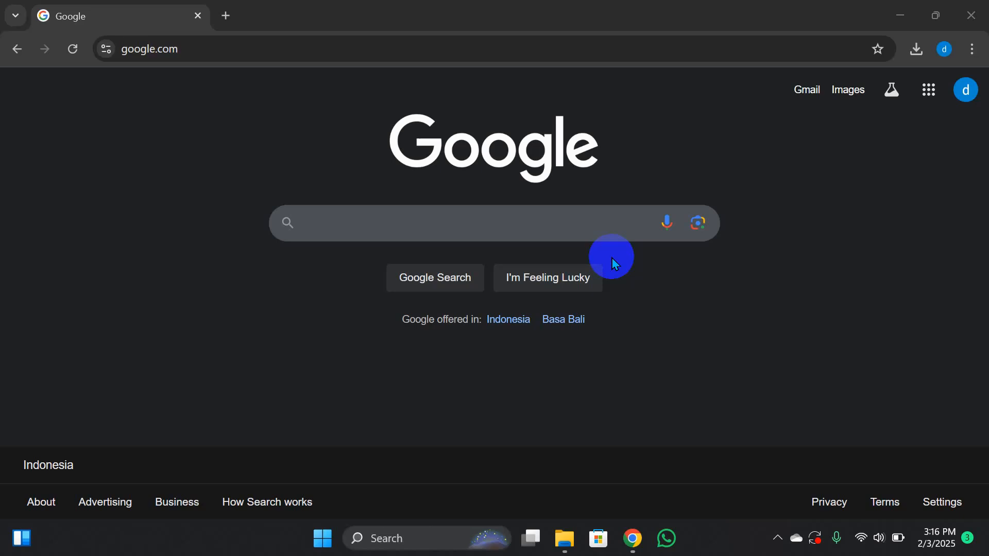
# Search Google for "android studio" and open the official developer.android.com Android Studio page.
pyautogui.click(463, 225)
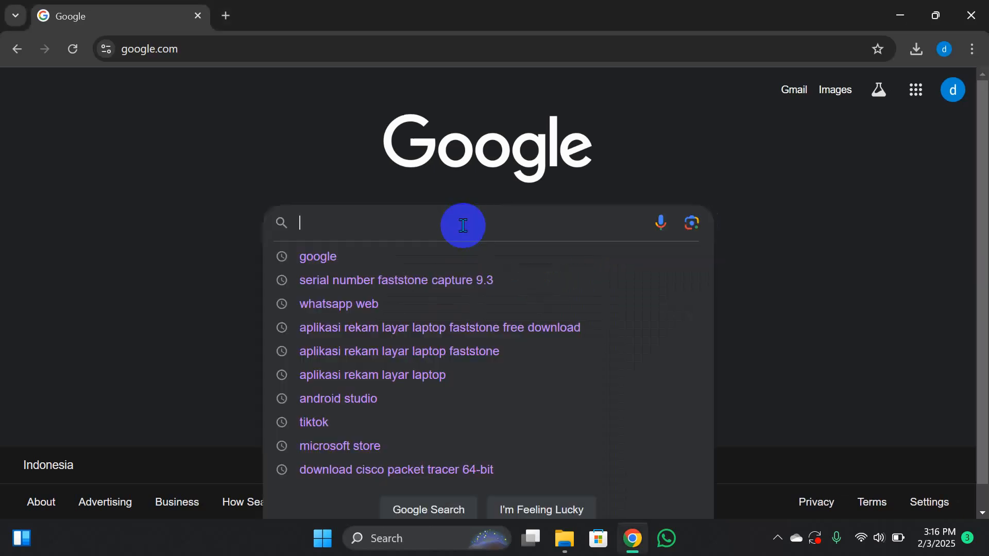
pyautogui.write('andro')
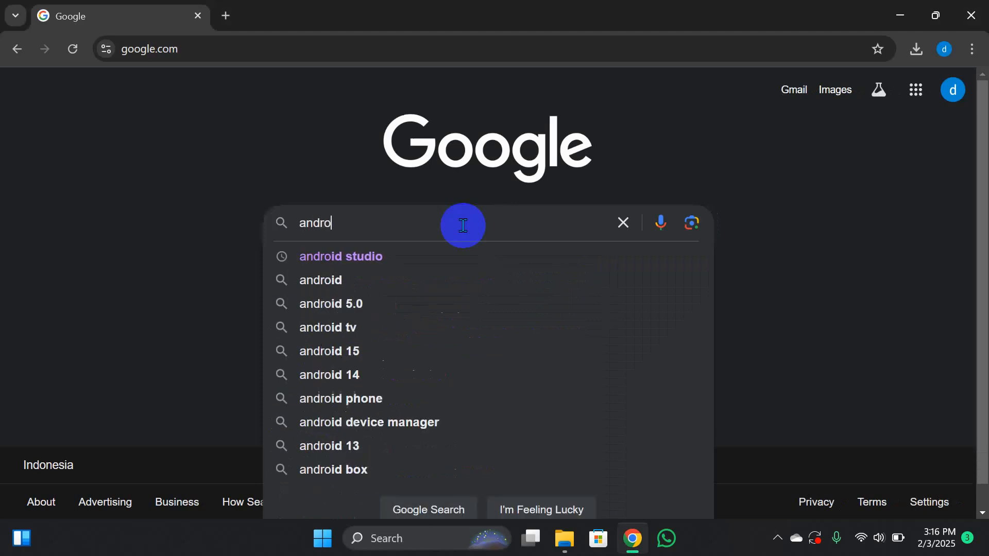
pyautogui.write('id studio')
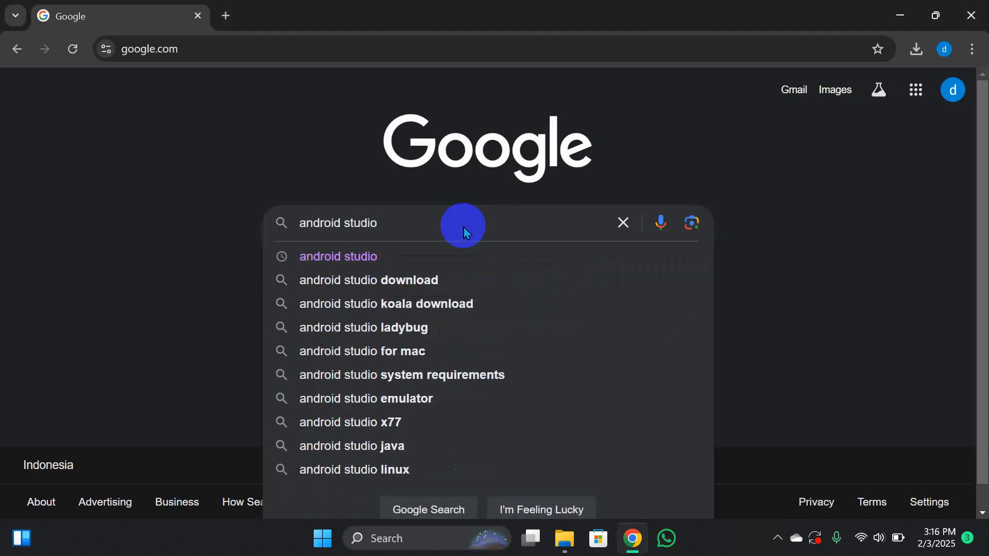
pyautogui.press('Return')
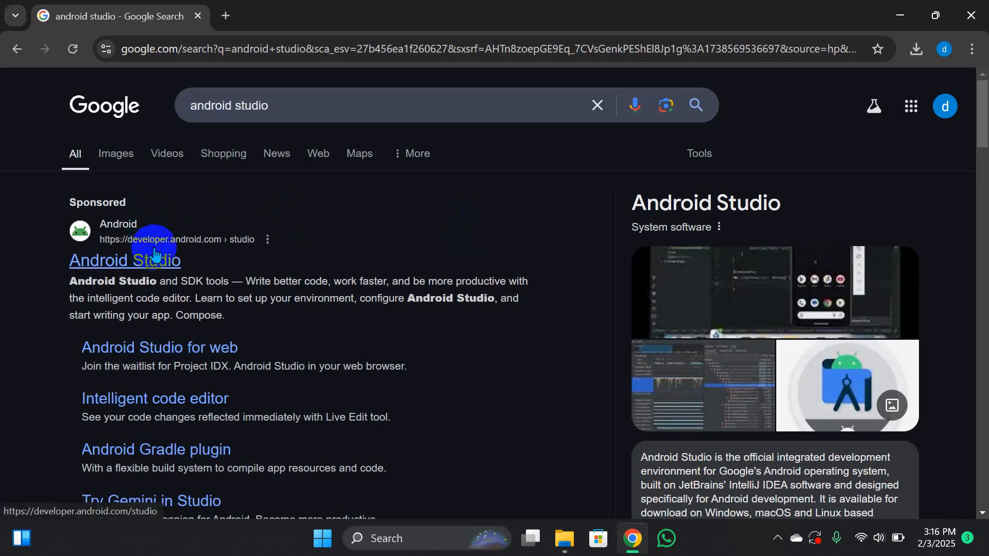
pyautogui.click(138, 268)
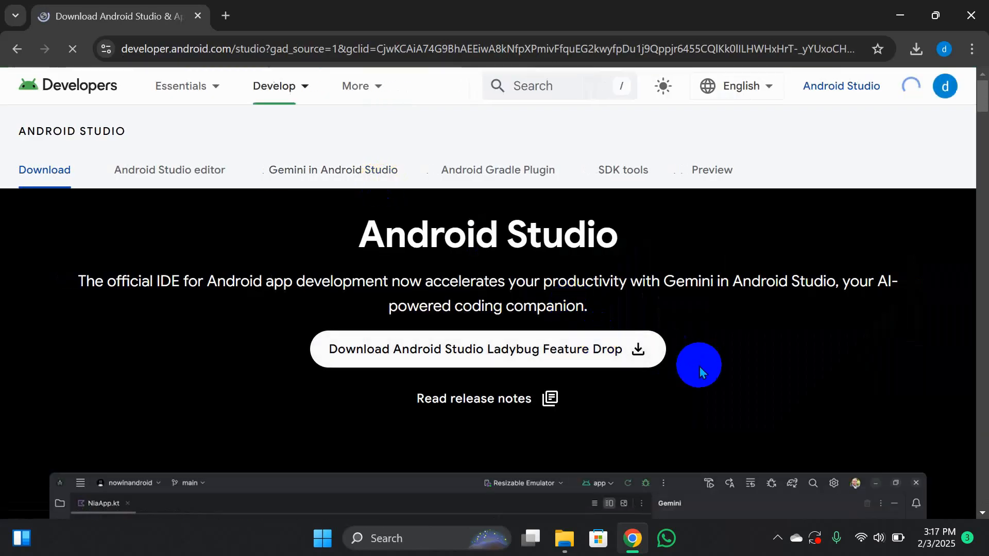
# Agree to the terms and conditions and download Android Studio Ladybug Feature Drop 2024.2.2 for Windows.
pyautogui.click(639, 352)
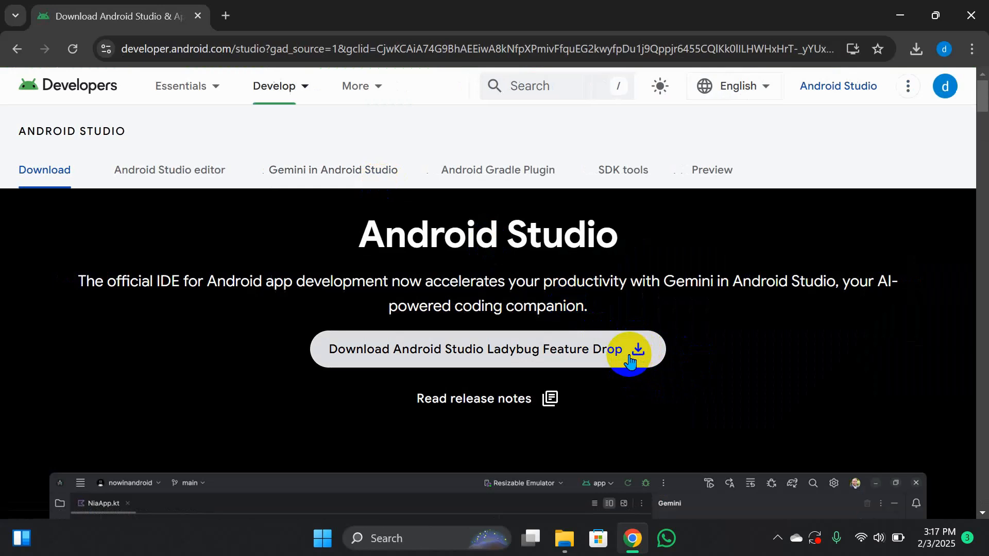
pyautogui.click(629, 356)
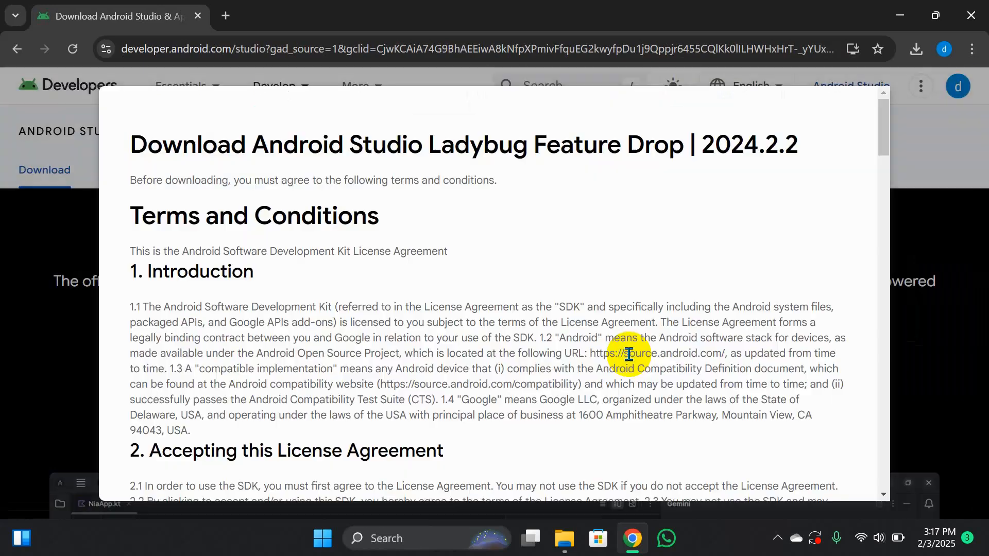
pyautogui.click(885, 381)
pyautogui.click(885, 381)
pyautogui.click(884, 381)
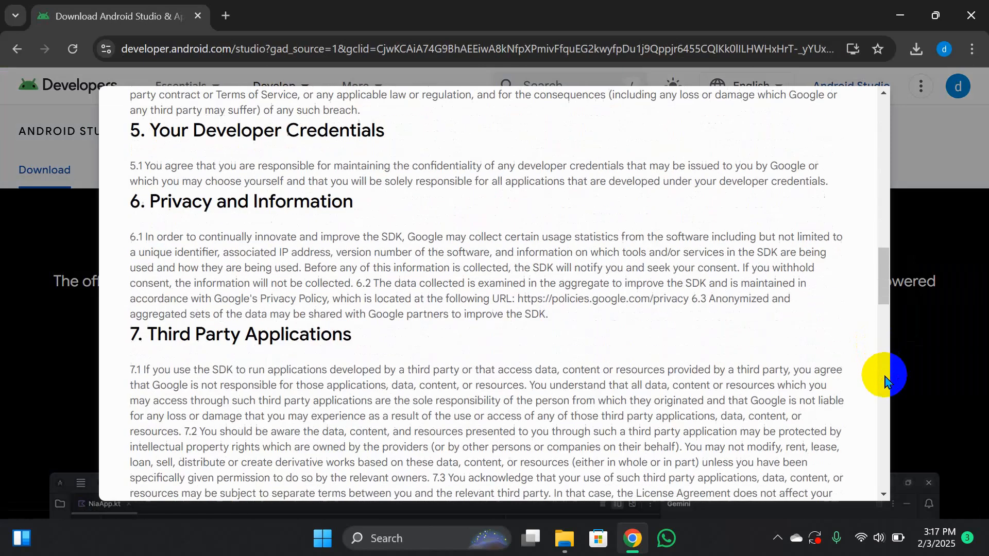
pyautogui.click(887, 430)
pyautogui.click(887, 430)
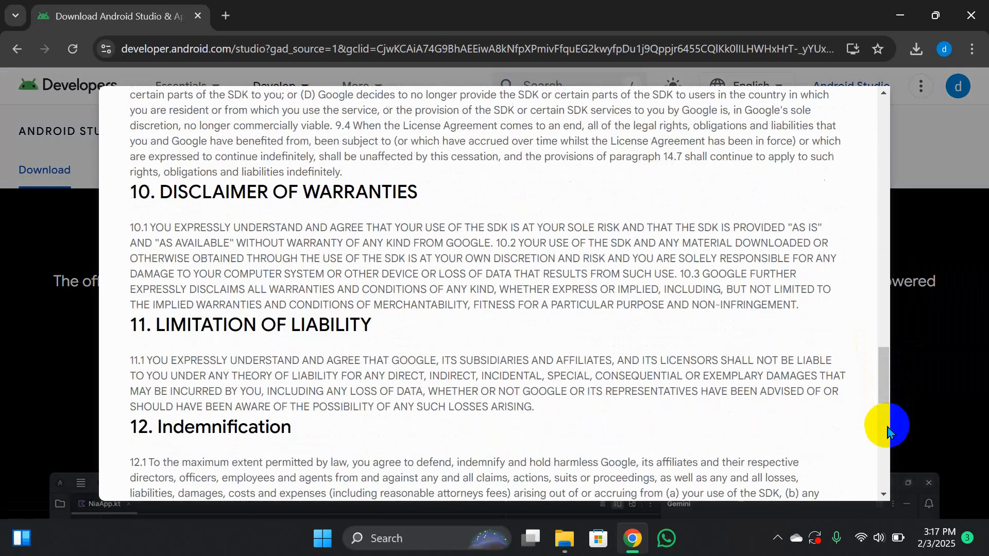
pyautogui.click(887, 430)
pyautogui.click(884, 472)
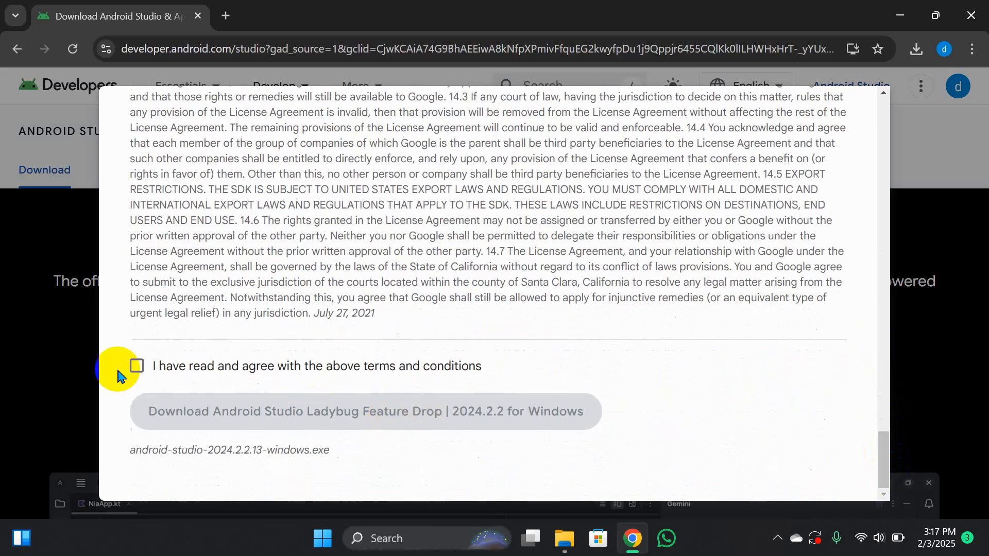
pyautogui.click(137, 366)
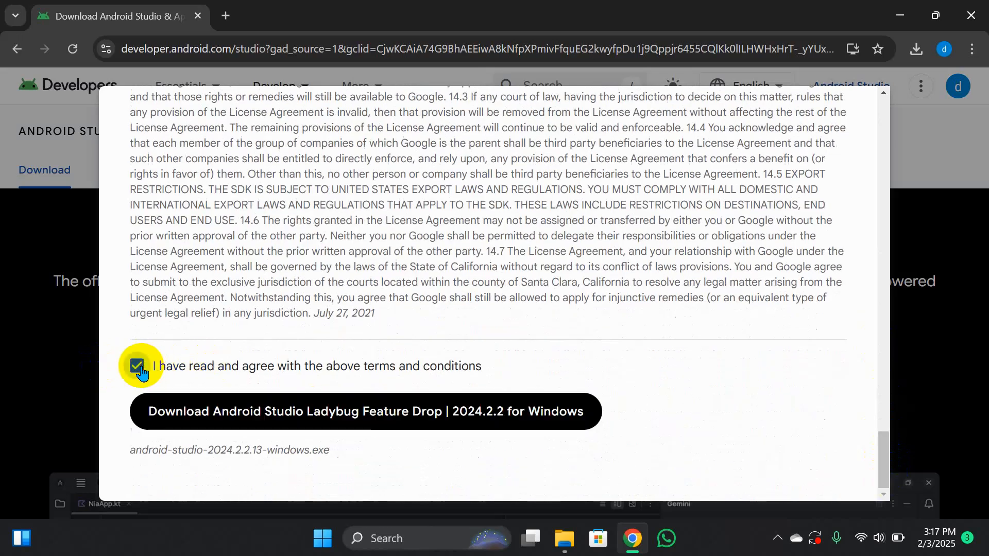
pyautogui.click(345, 422)
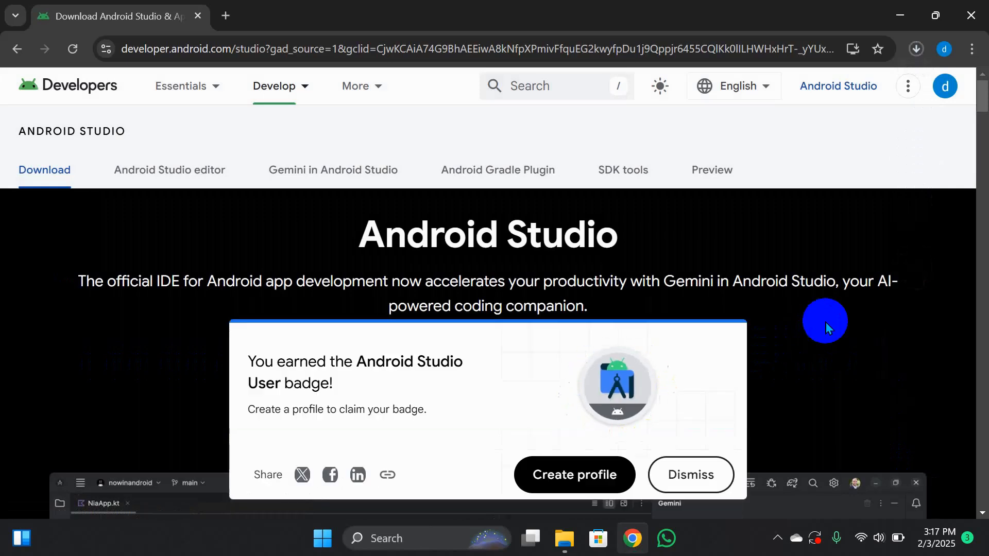
# Dismiss the Android Studio User badge offer and check the installer's download progress in the recent download history.
pyautogui.click(689, 478)
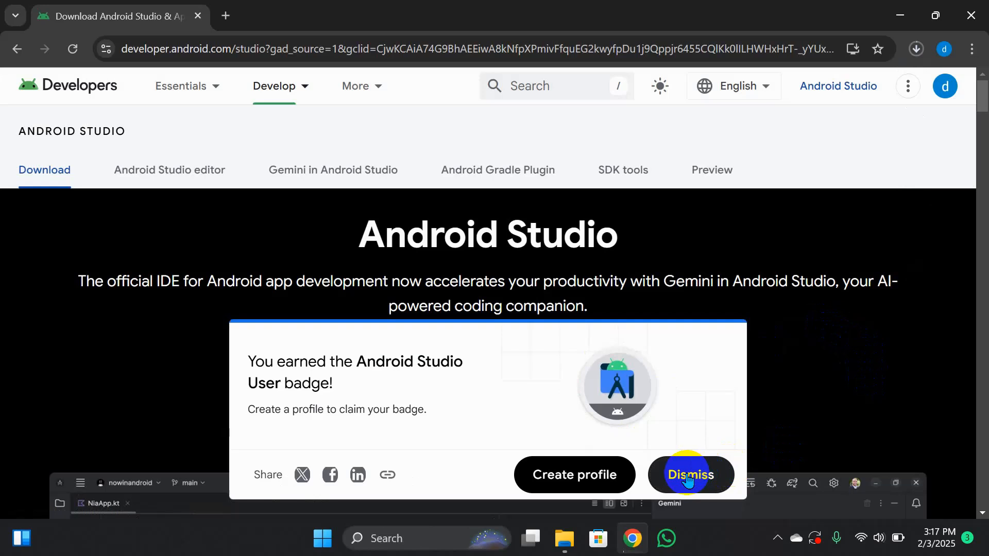
pyautogui.click(688, 477)
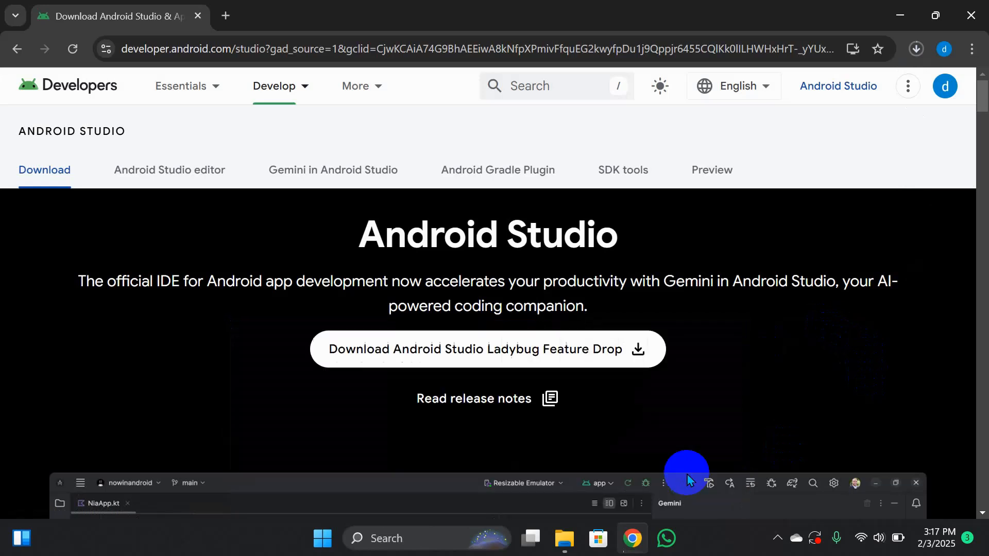
pyautogui.click(917, 50)
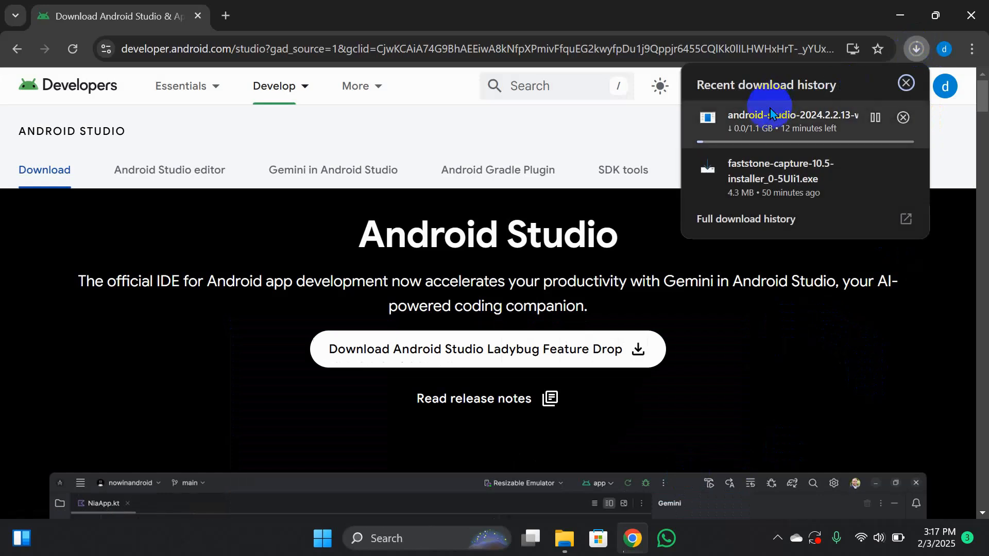
pyautogui.moveTo(743, 118)
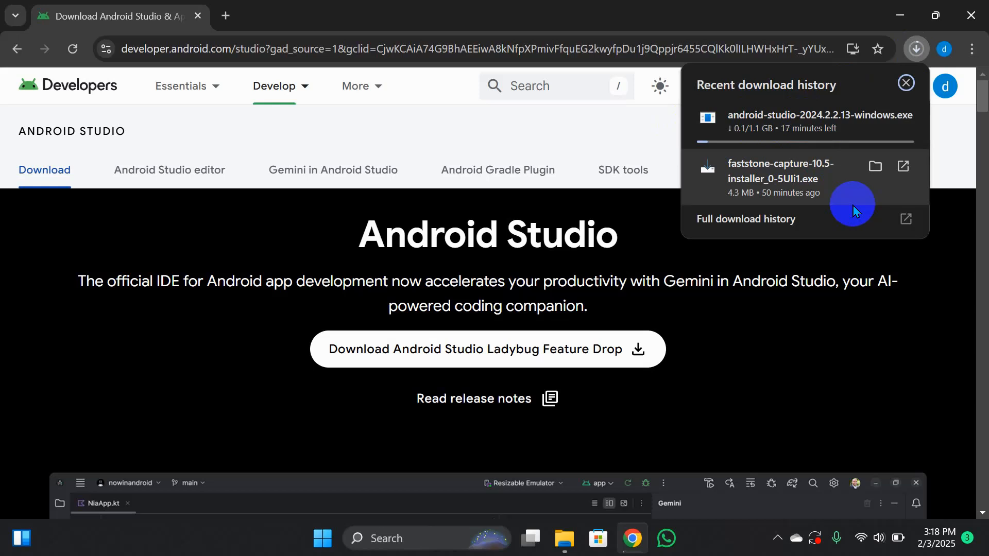
pyautogui.click(778, 537)
pyautogui.click(778, 496)
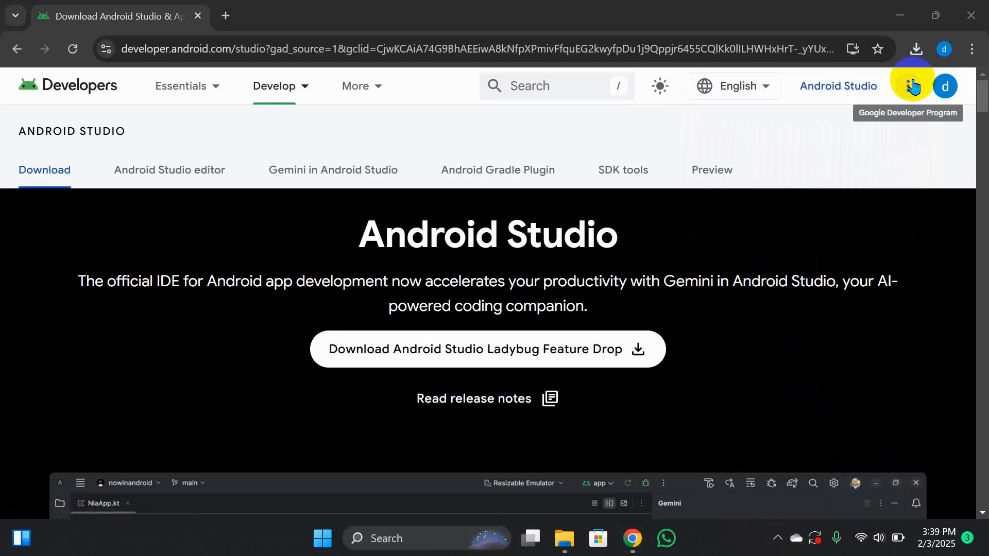
# Show the downloaded android-studio-2024.2.2.13-windows.exe installer in its folder.
pyautogui.click(916, 48)
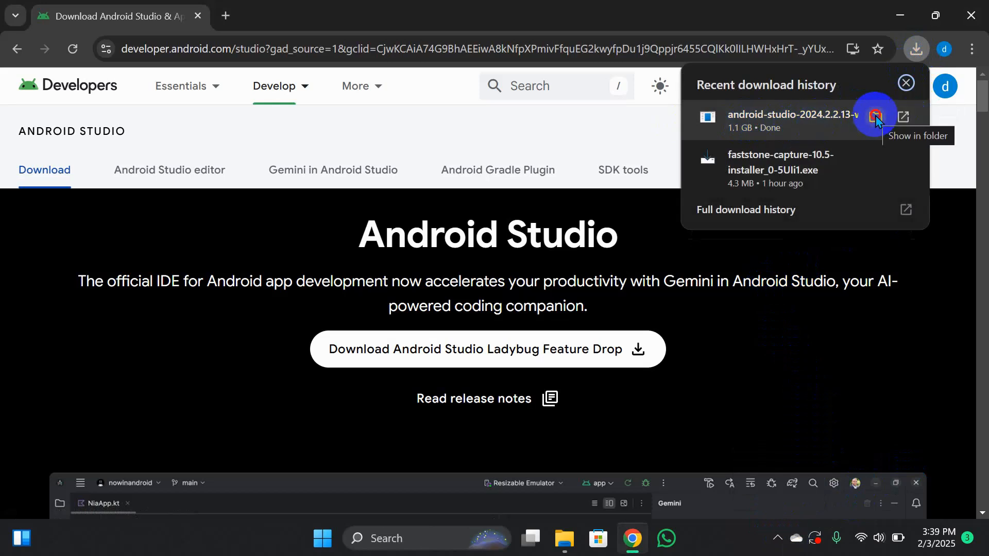
pyautogui.click(875, 117)
pyautogui.click(268, 243)
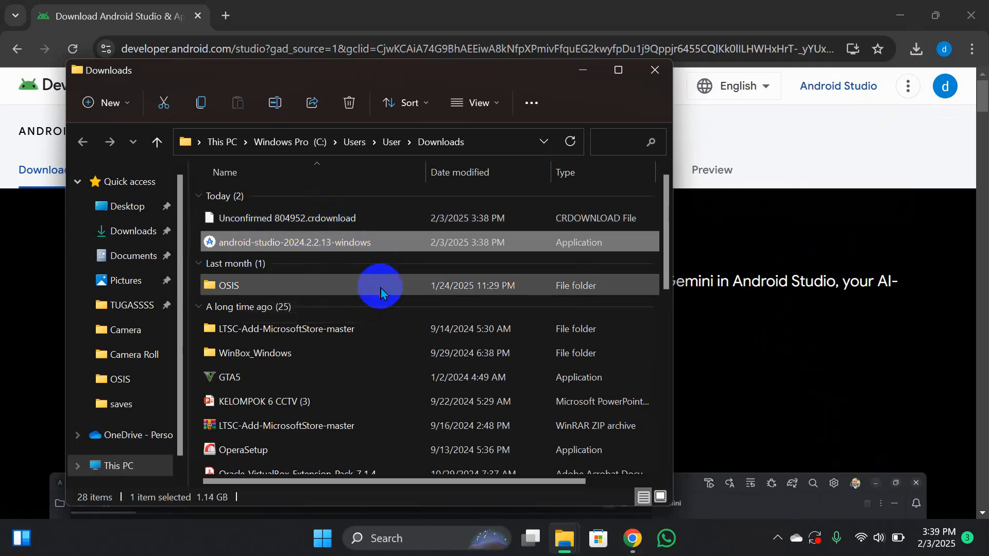
pyautogui.rightClick(373, 243)
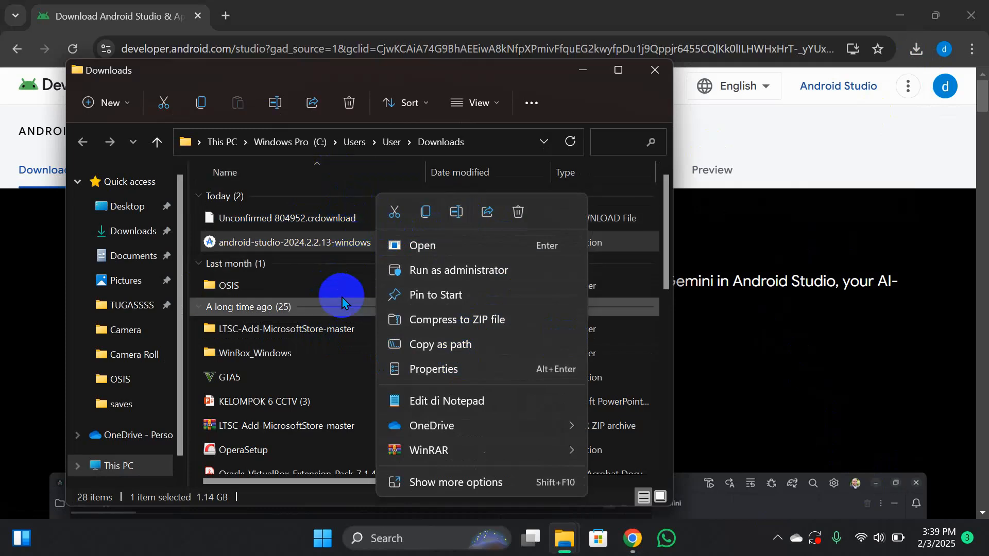
pyautogui.click(272, 360)
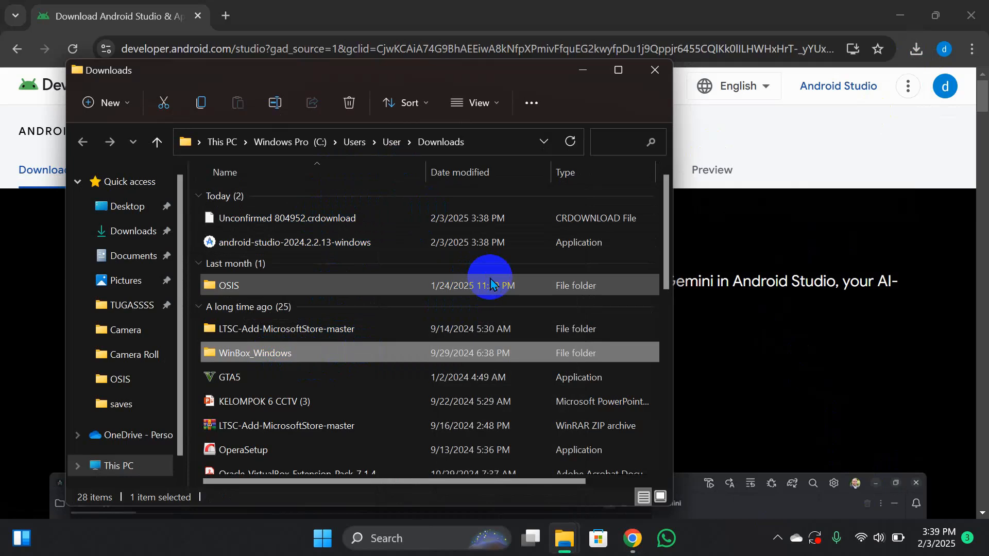
pyautogui.press('XF86MonBrightnessDown')
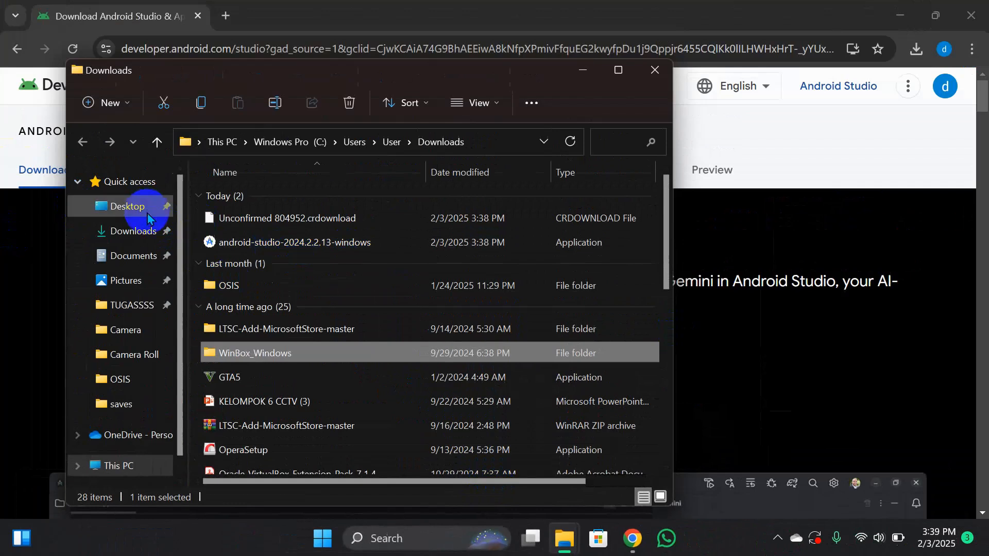
# Run the android-studio-2024.2.2.13-windows installer from the Downloads folder as administrator.
pyautogui.click(127, 238)
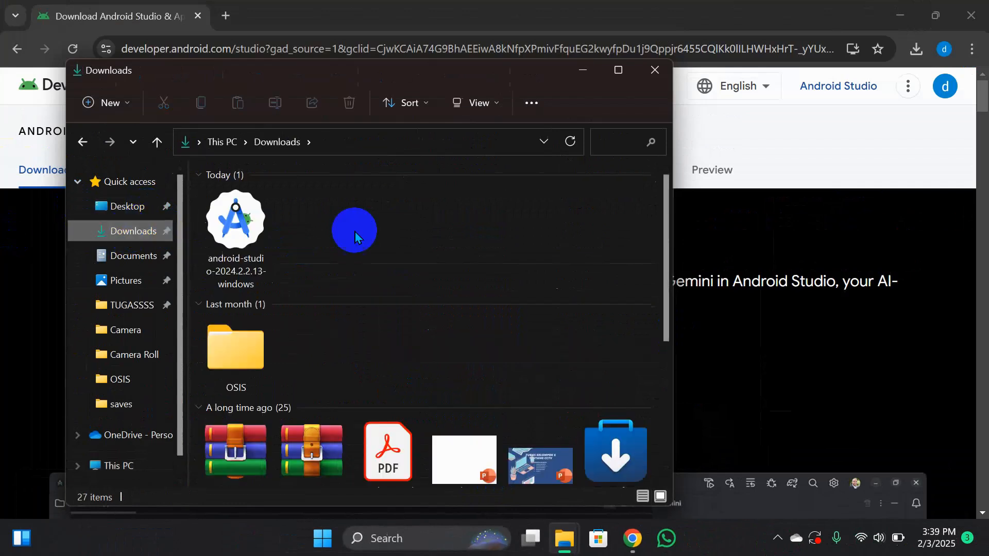
pyautogui.moveTo(212, 241)
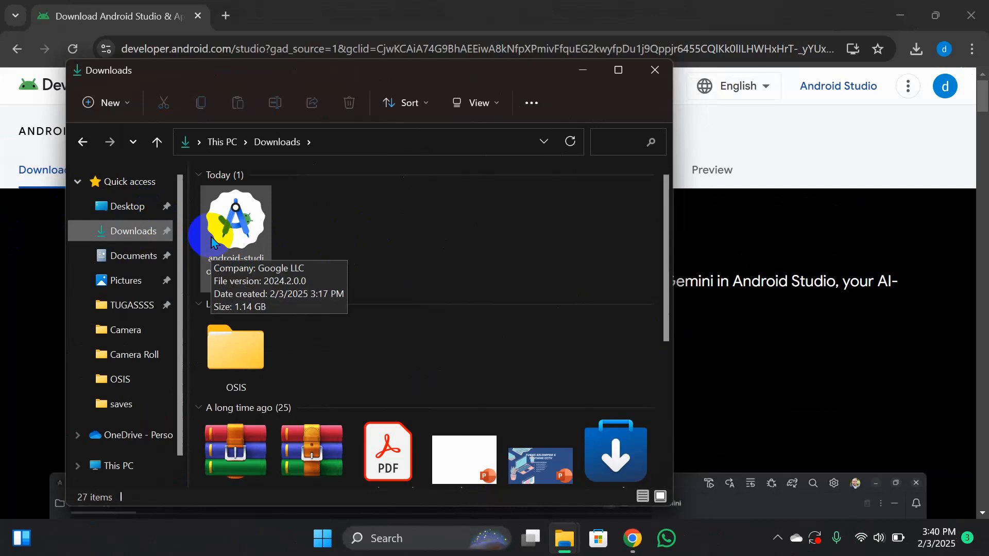
pyautogui.rightClick(243, 233)
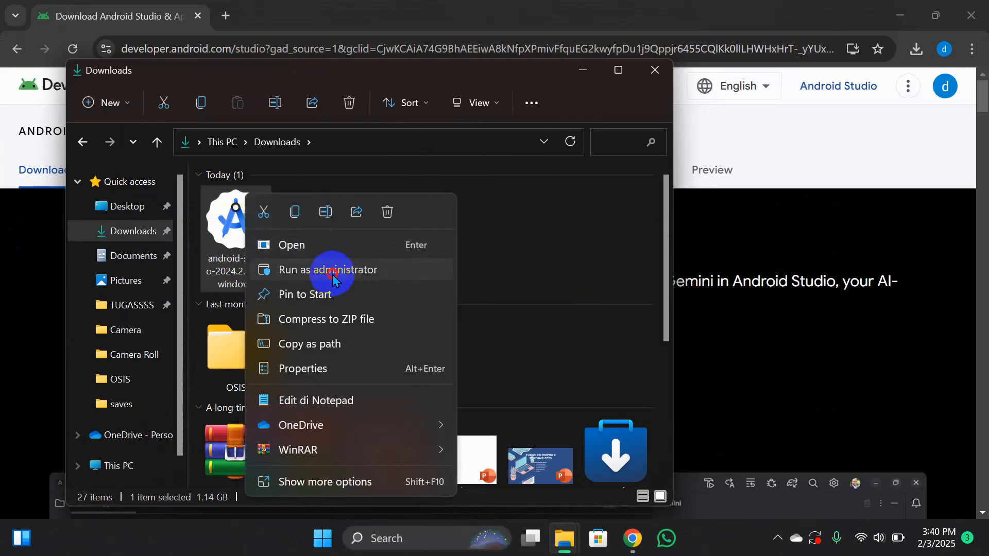
pyautogui.click(333, 270)
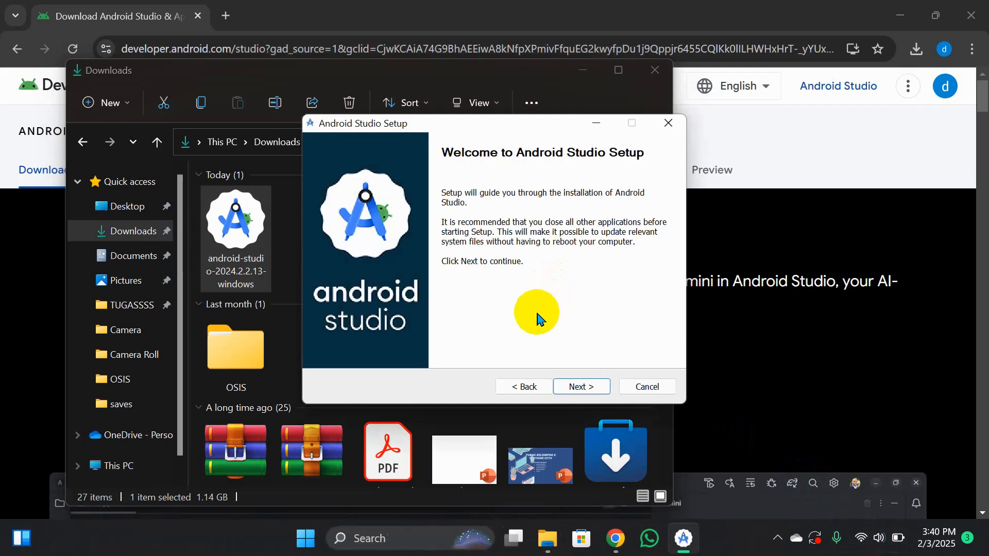
# Install Android Studio with Android Virtual Device in C:\Program Files\Android\Android Studio, keeping the Android Studio Start Menu folder.
pyautogui.click(571, 392)
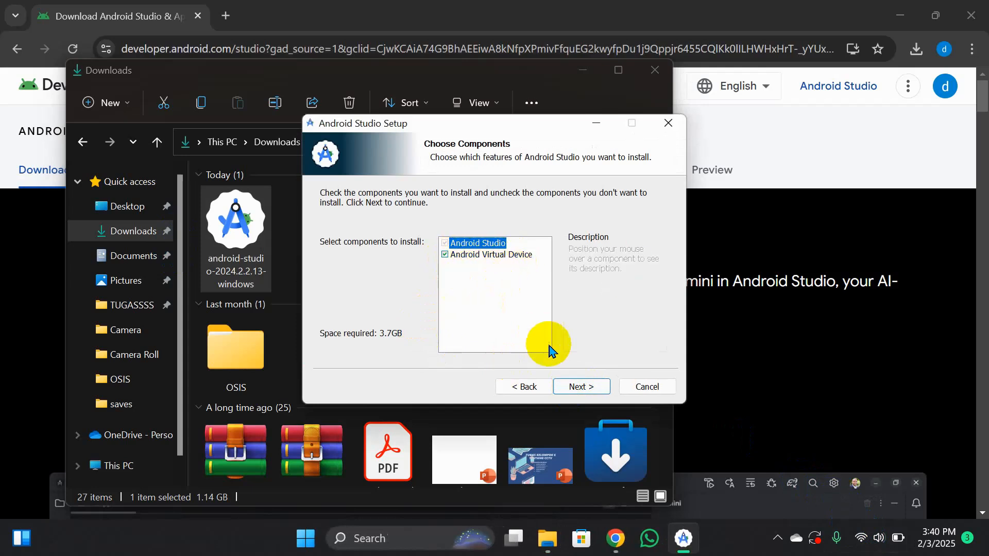
pyautogui.click(571, 392)
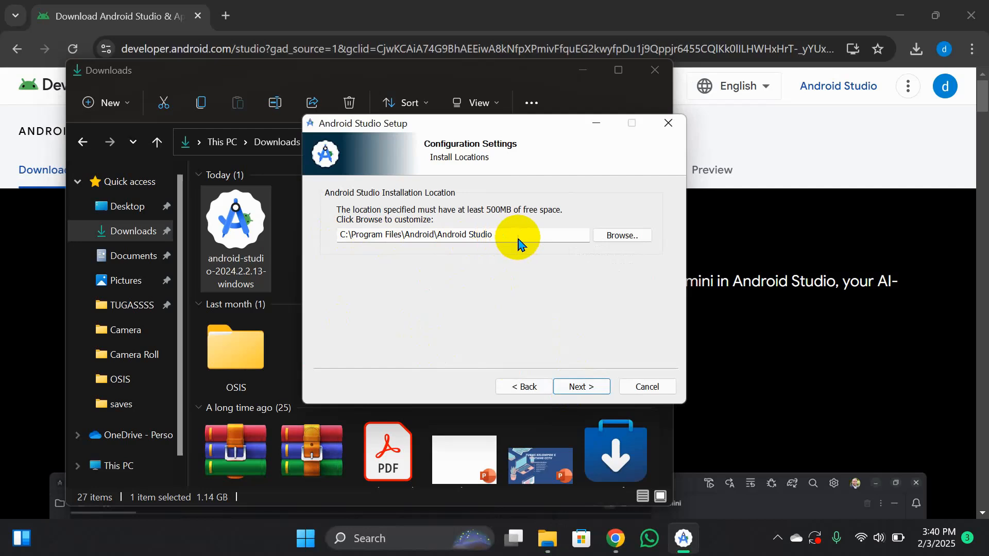
pyautogui.click(579, 392)
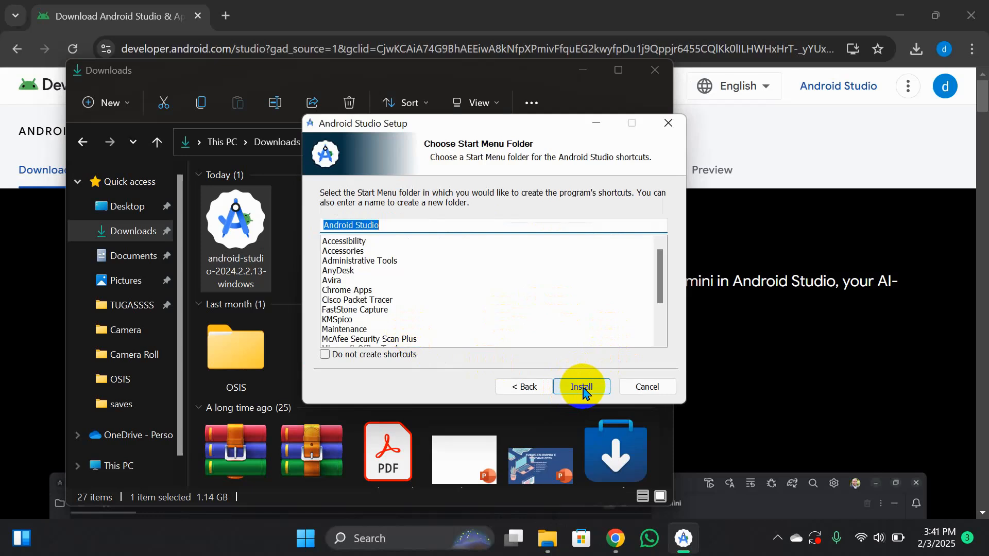
pyautogui.click(583, 387)
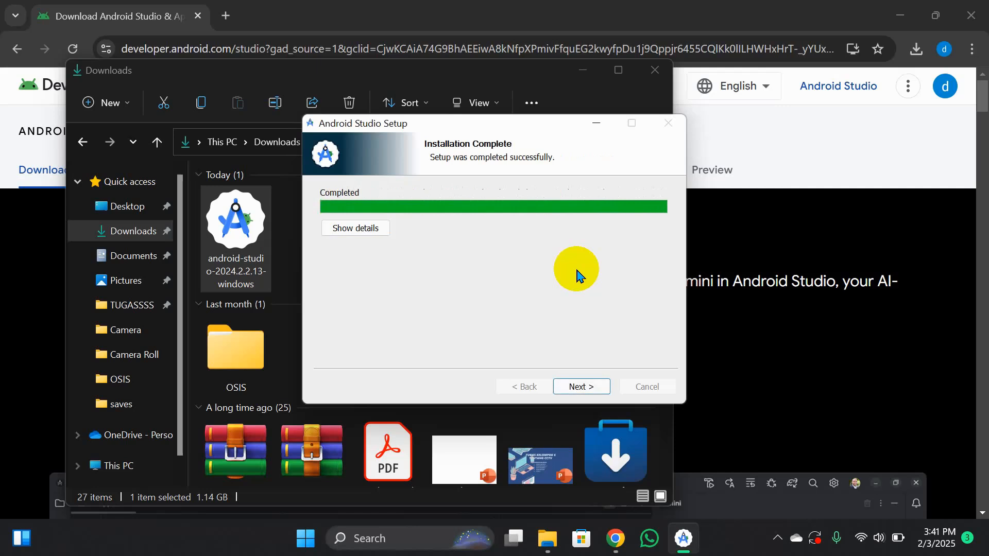
# Finish the installer with Start Android Studio enabled and decline sending usage statistics to Google.
pyautogui.click(575, 392)
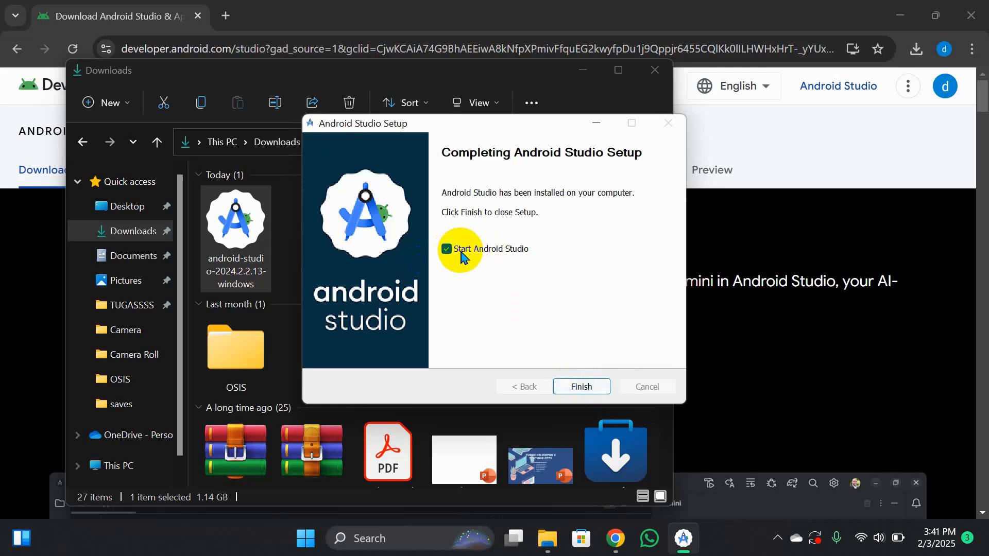
pyautogui.click(576, 388)
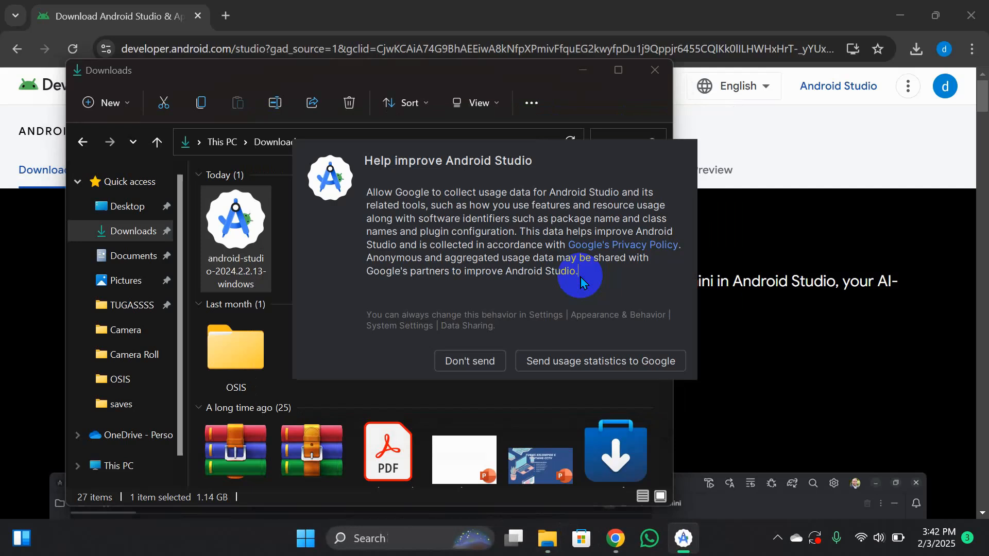
pyautogui.click(476, 367)
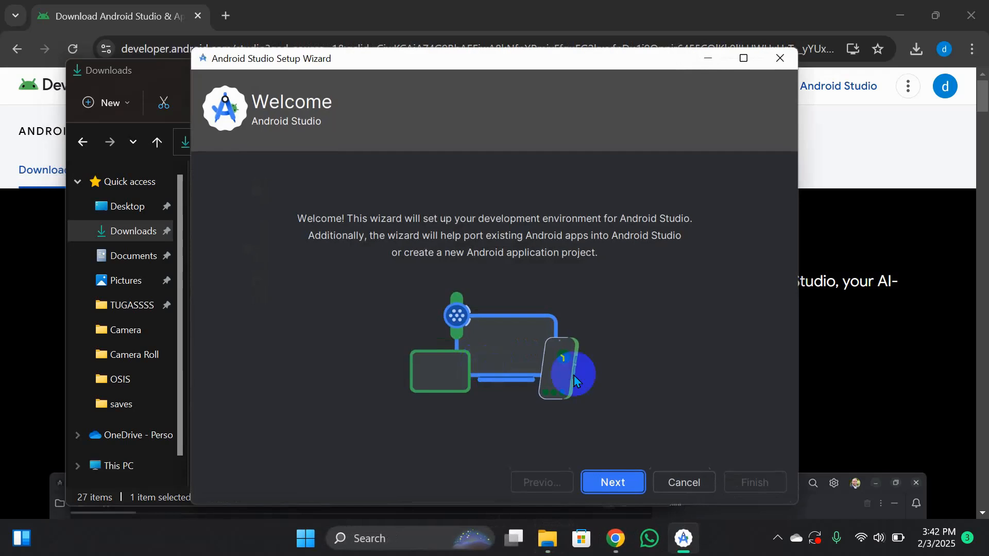
# Choose the Standard install type in the Android Studio Setup Wizard and proceed to the settings verification page.
pyautogui.click(613, 484)
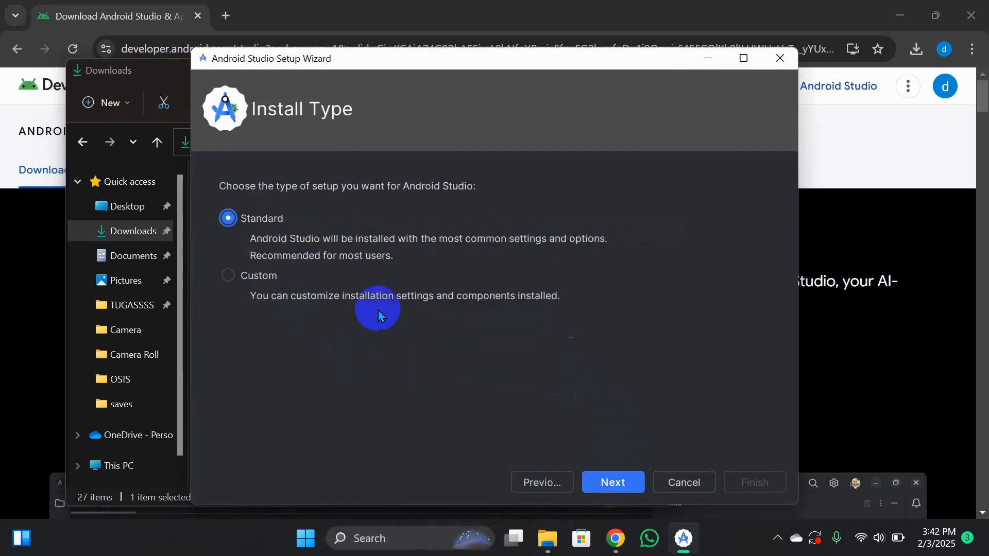
pyautogui.click(619, 484)
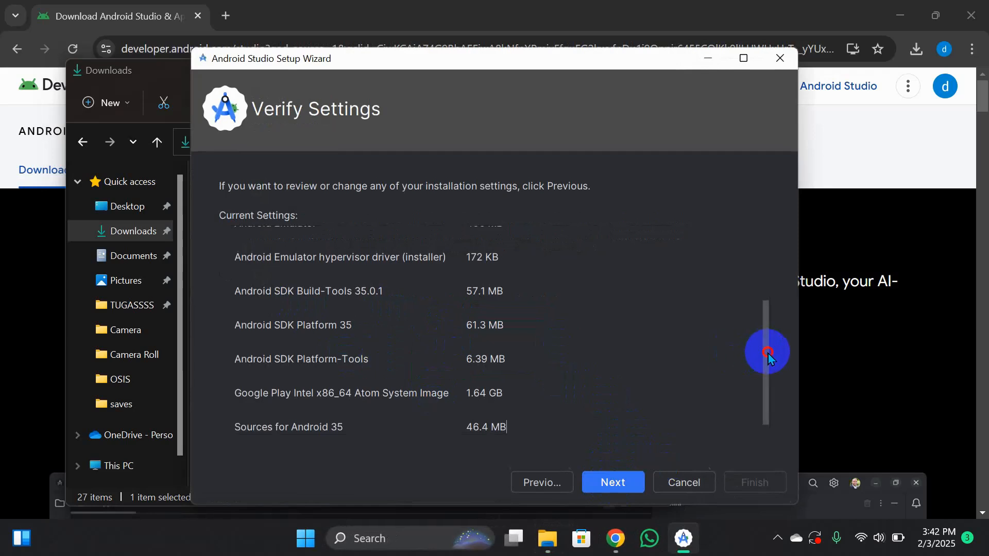
# Review the SDK components on the settings verification page, accept the android-sdk-license and start the component download.
pyautogui.moveTo(767, 353); pyautogui.dragTo(750, 246)
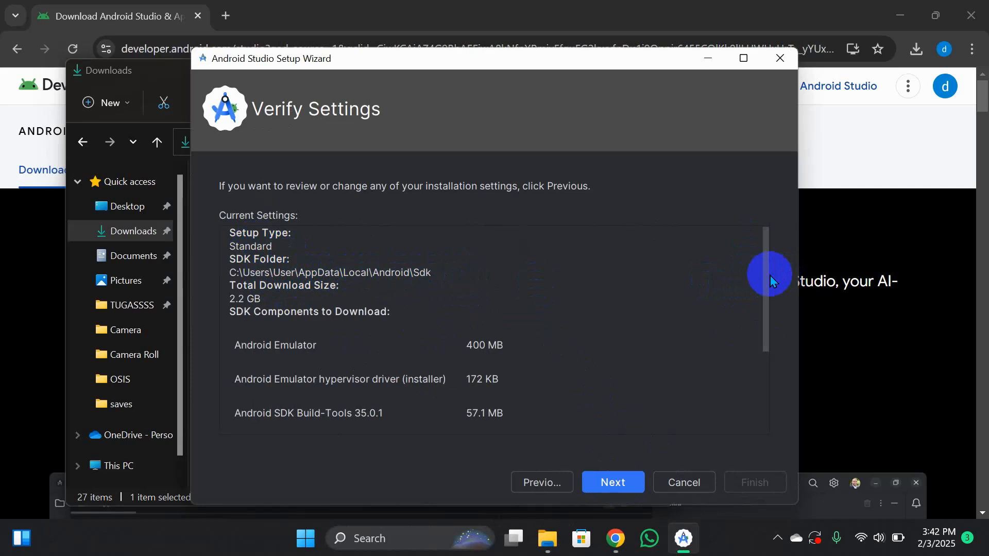
pyautogui.moveTo(767, 276); pyautogui.dragTo(768, 408)
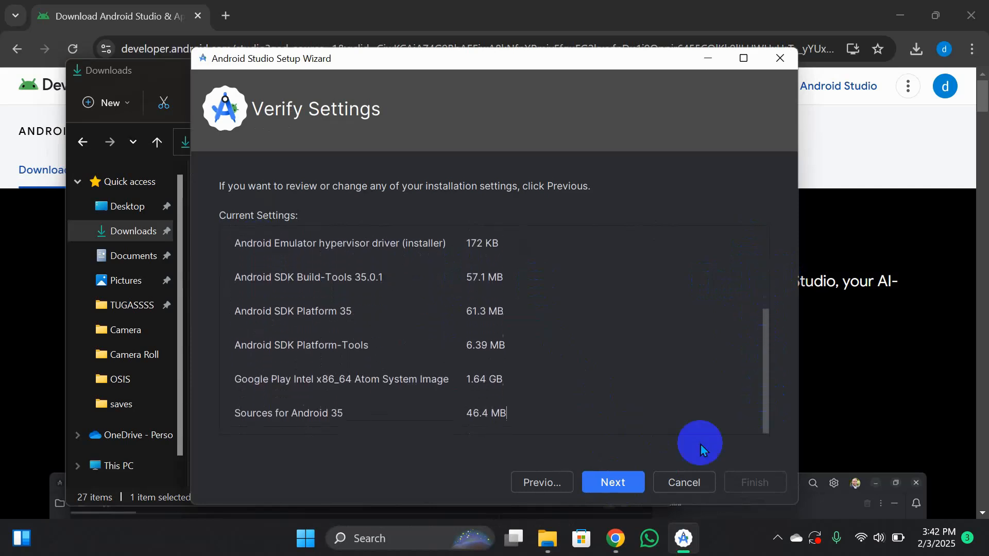
pyautogui.click(611, 481)
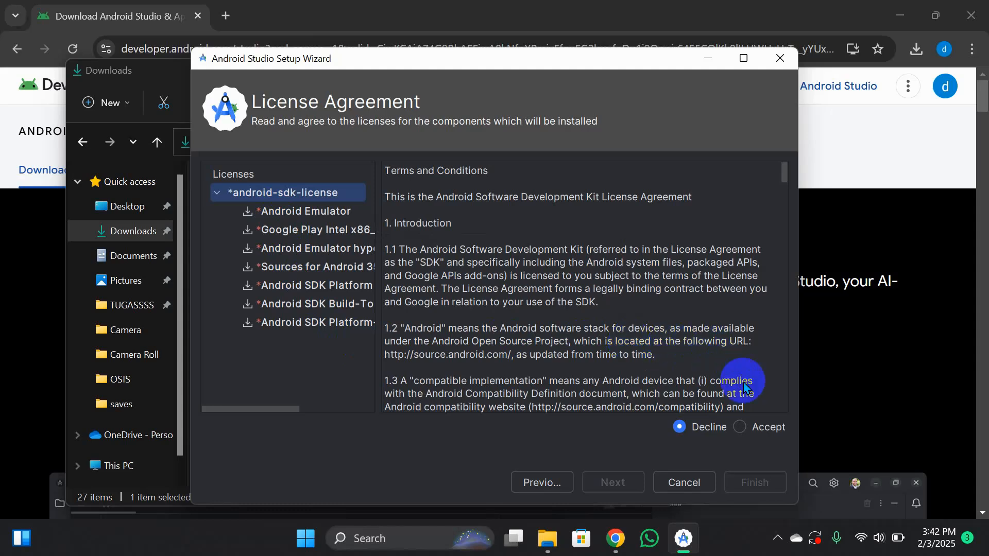
pyautogui.click(740, 429)
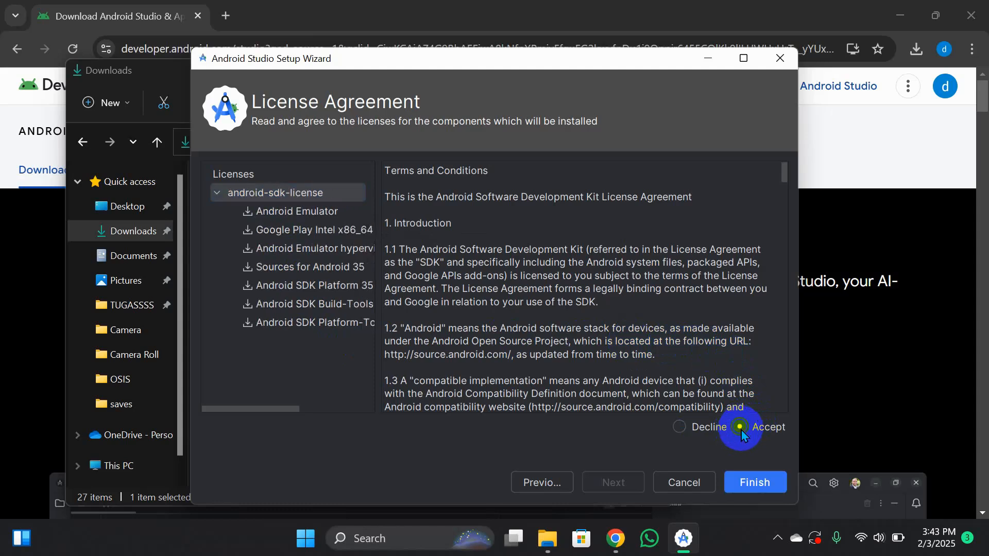
pyautogui.click(758, 485)
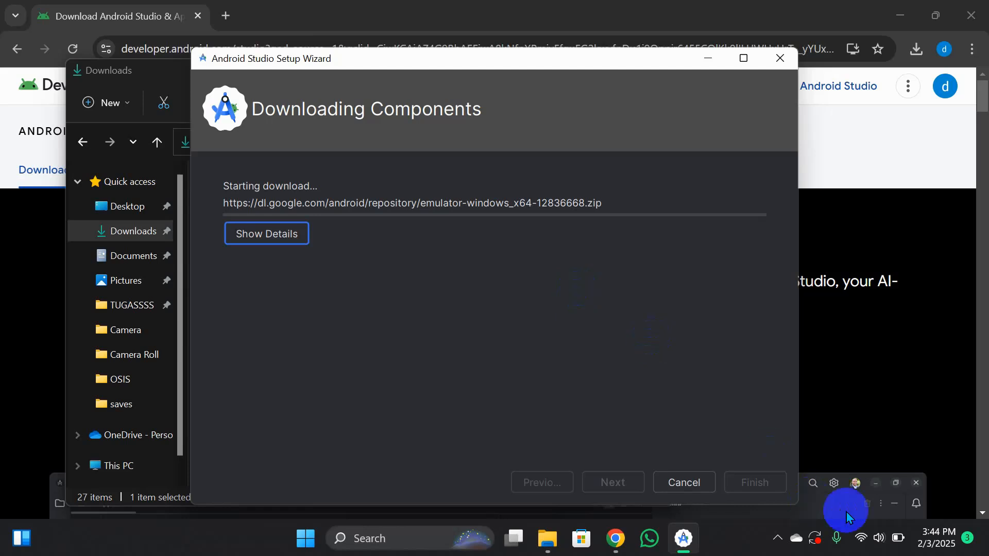
# Wait for the SDK components to download and finish the setup wizard to reach the welcome screen.
pyautogui.click(781, 542)
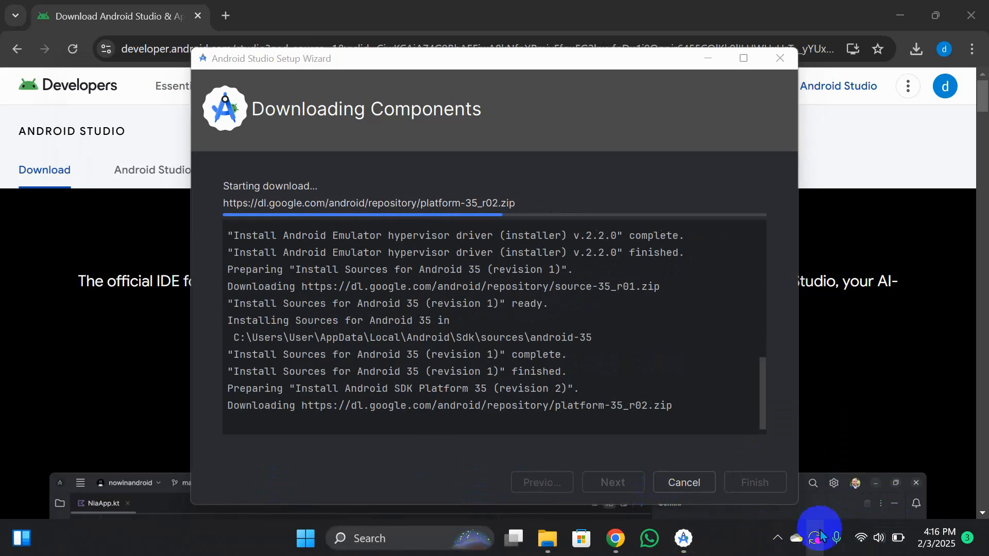
pyautogui.click(778, 537)
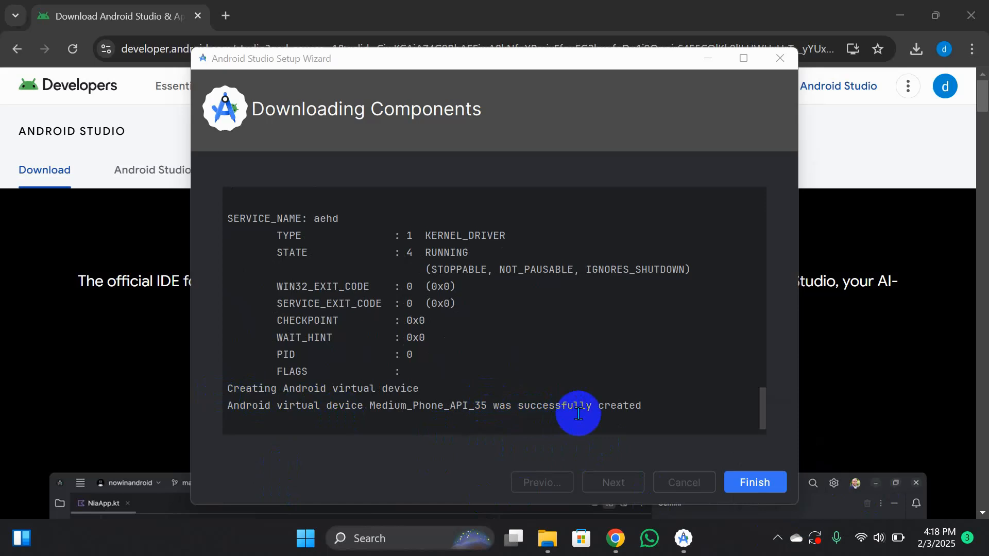
pyautogui.click(756, 485)
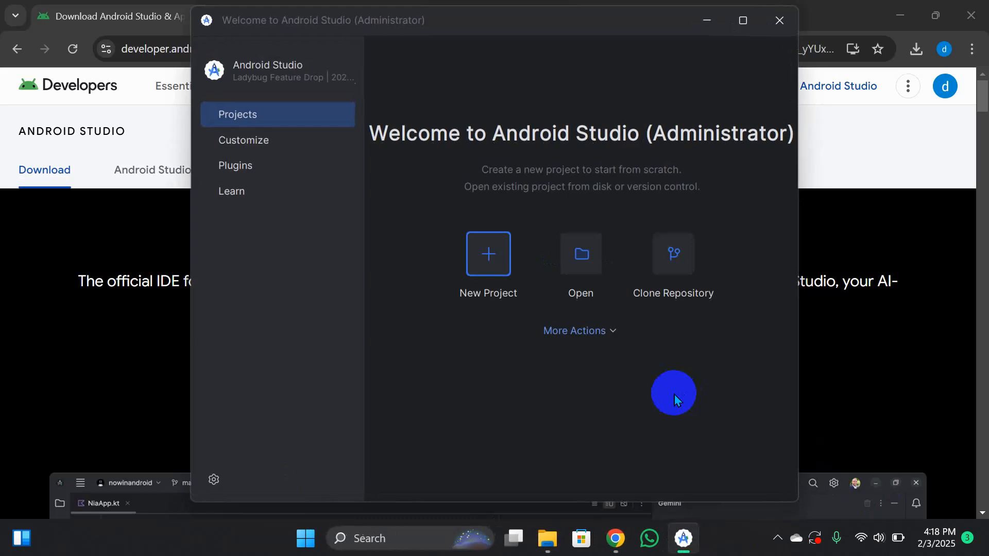
# Start a new project from the Empty Views Activity template for Phone and Tablet and proceed to its configuration.
pyautogui.click(489, 256)
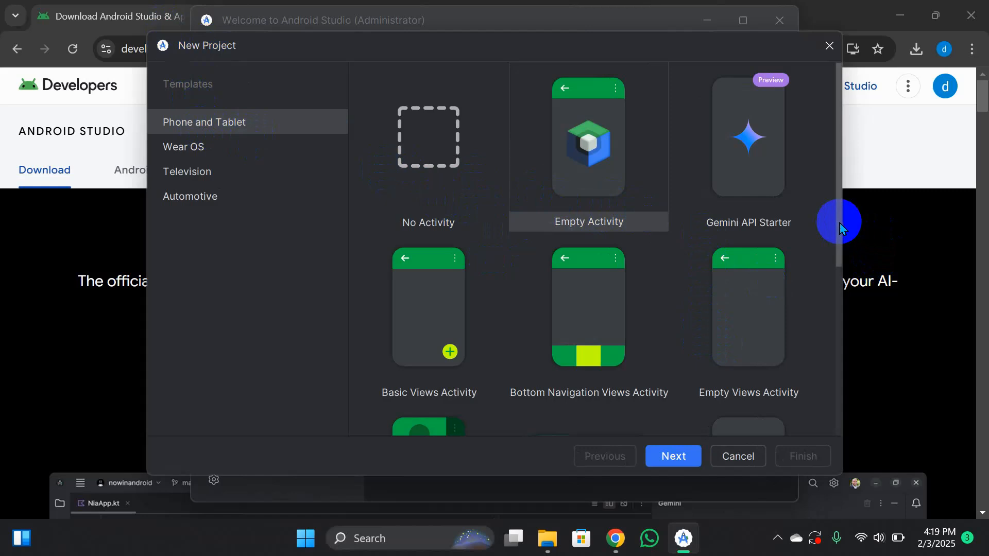
pyautogui.moveTo(839, 224); pyautogui.dragTo(839, 257)
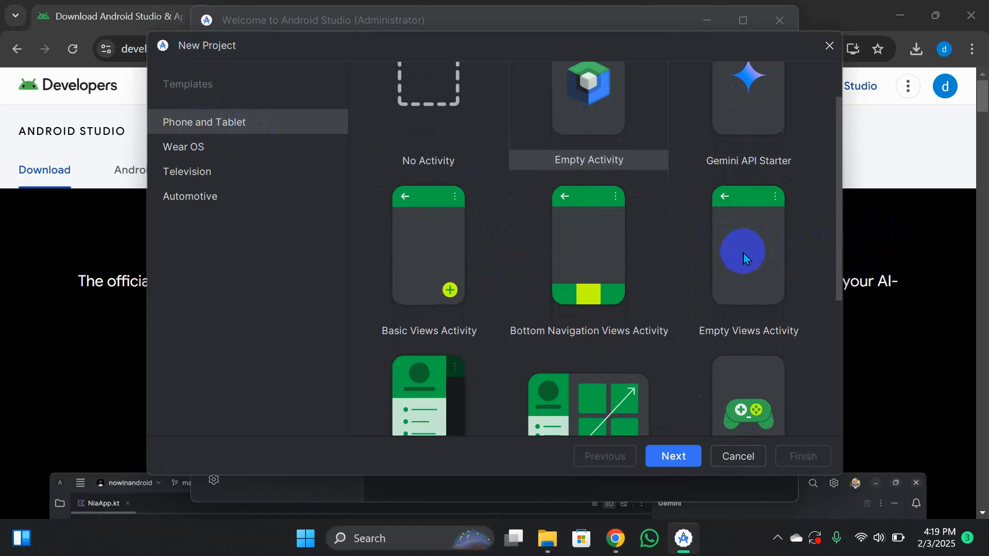
pyautogui.click(745, 258)
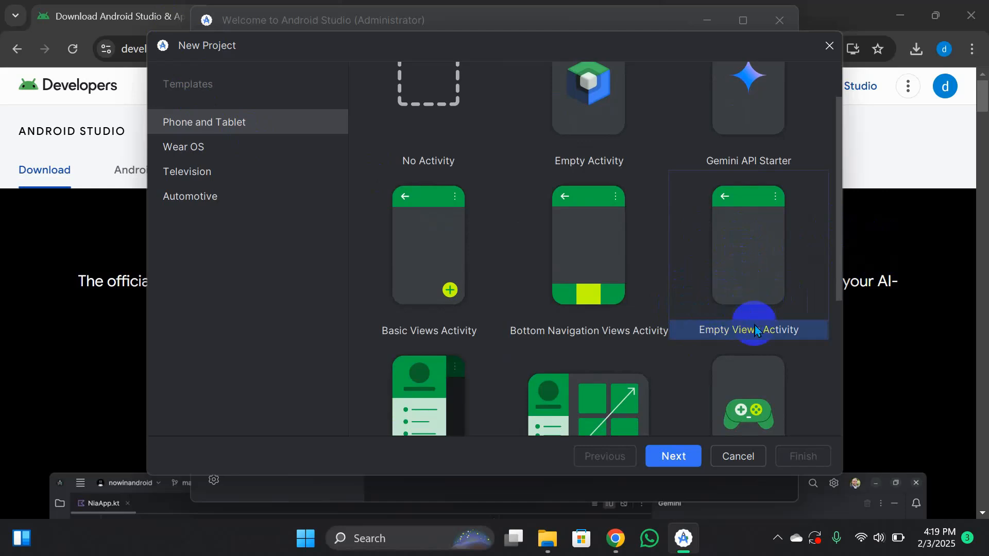
pyautogui.click(670, 459)
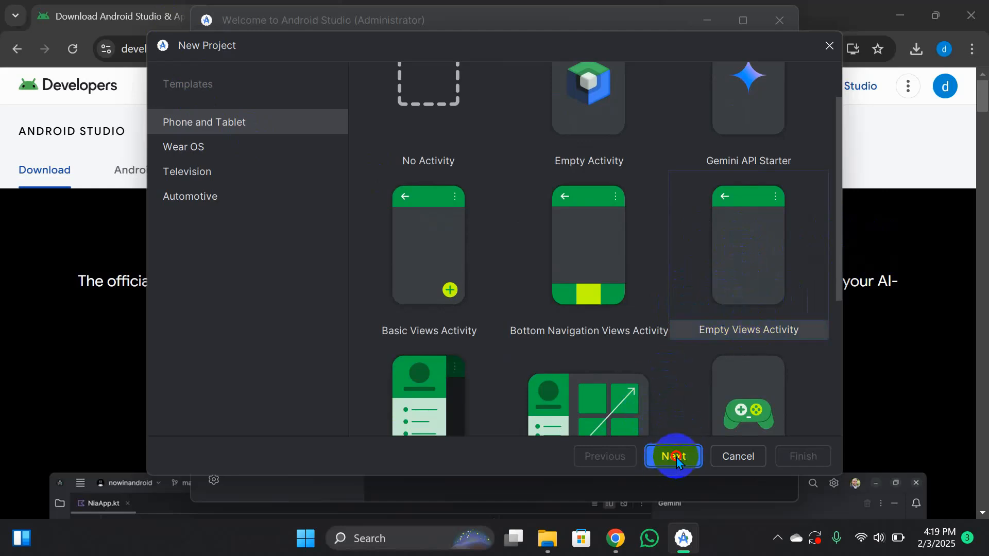
# Replace the default project name with app-coba.
pyautogui.press('BackSpace')
pyautogui.press('BackSpace')
pyautogui.press('BackSpace')
pyautogui.press('BackSpace')
pyautogui.press('BackSpace')
pyautogui.press('BackSpace')
pyautogui.press('BackSpace')
pyautogui.press('BackSpace')
pyautogui.press('BackSpace')
pyautogui.press('BackSpace')
pyautogui.press('BackSpace')
pyautogui.press('BackSpace')
pyautogui.press('BackSpace')
pyautogui.press('BackSpace')
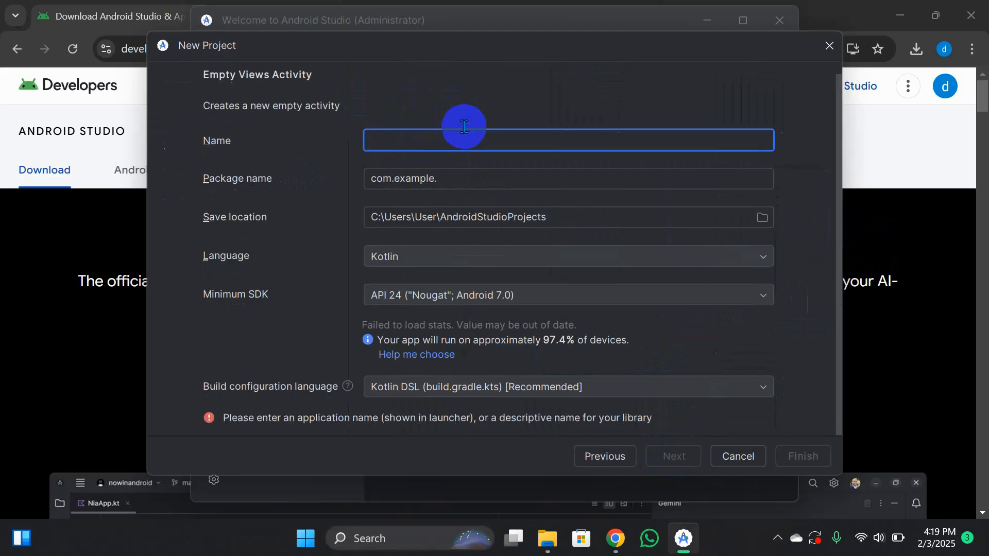
pyautogui.write('app')
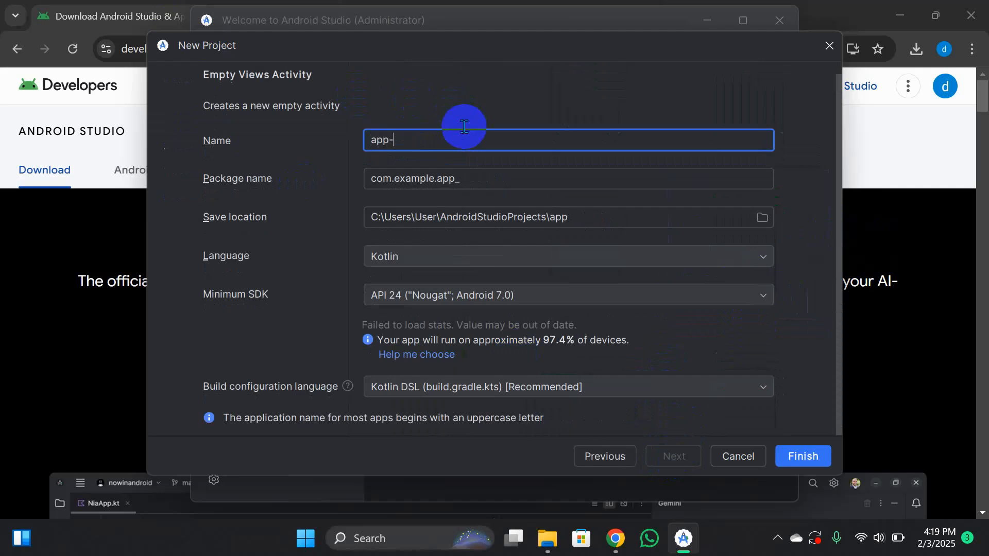
pyautogui.write('-coba')
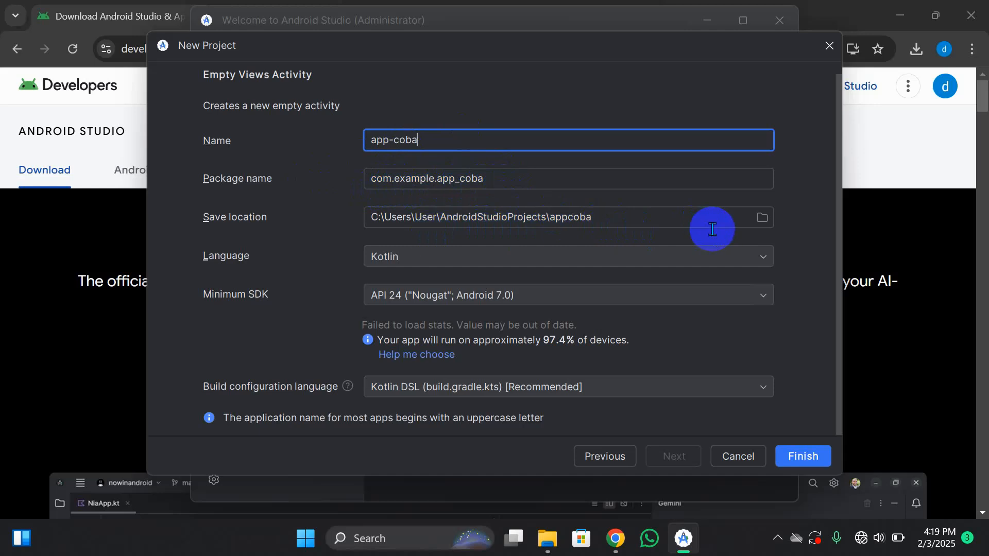
# Browse for the project's save location and create a folder named android on drive E:.
pyautogui.click(764, 223)
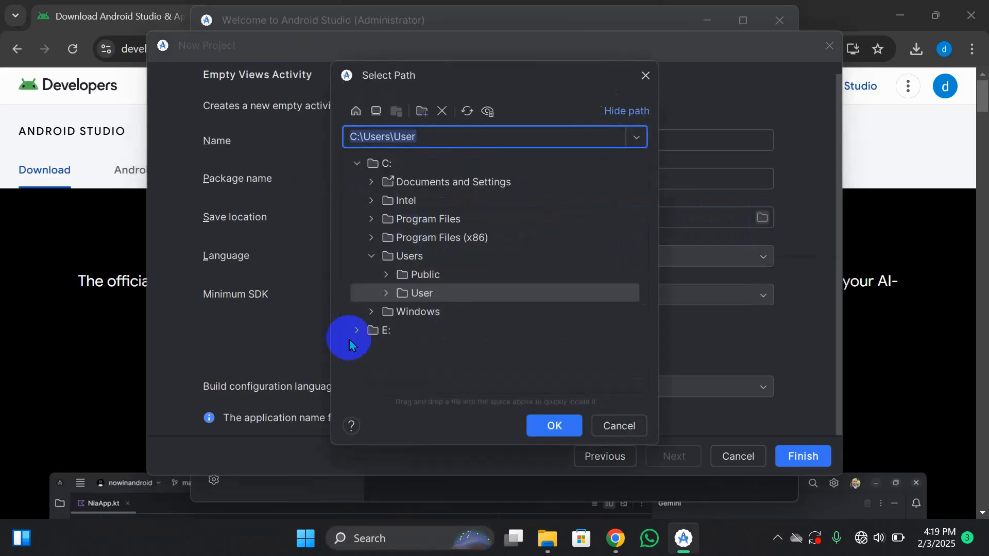
pyautogui.click(355, 329)
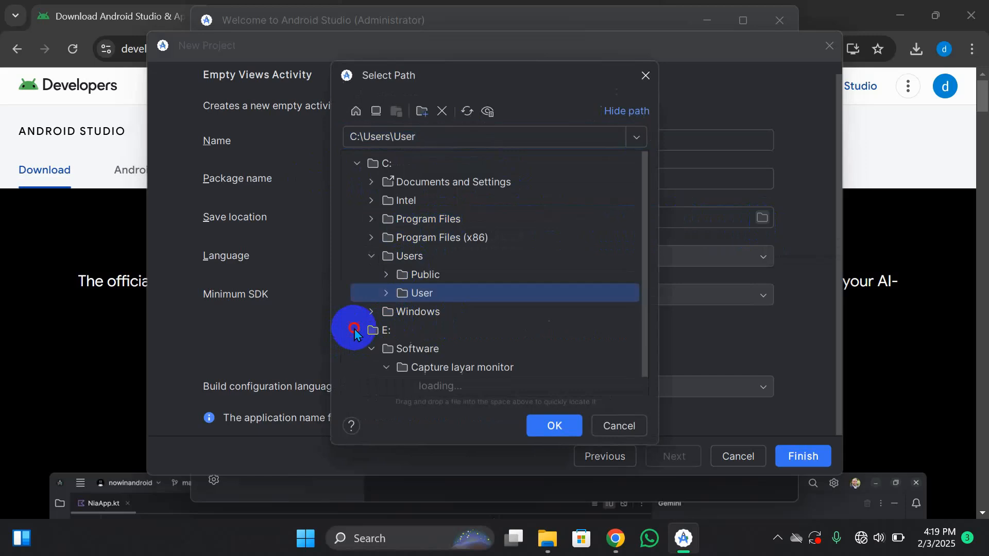
pyautogui.click(384, 329)
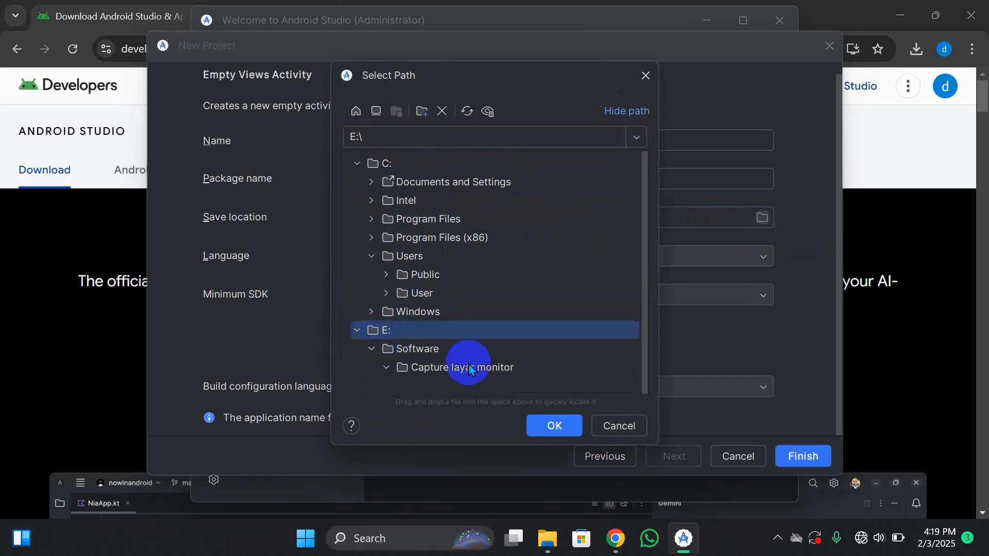
pyautogui.click(421, 110)
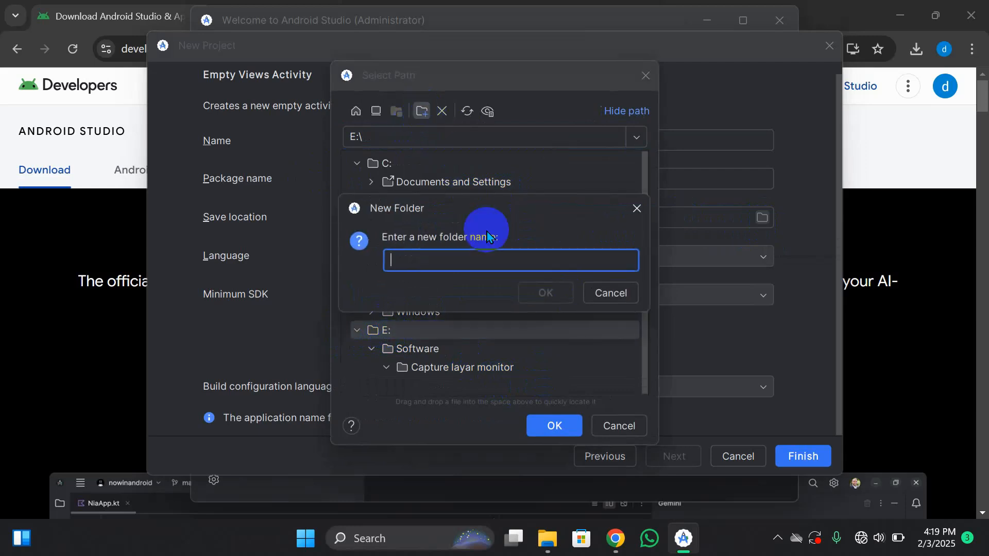
pyautogui.write('android')
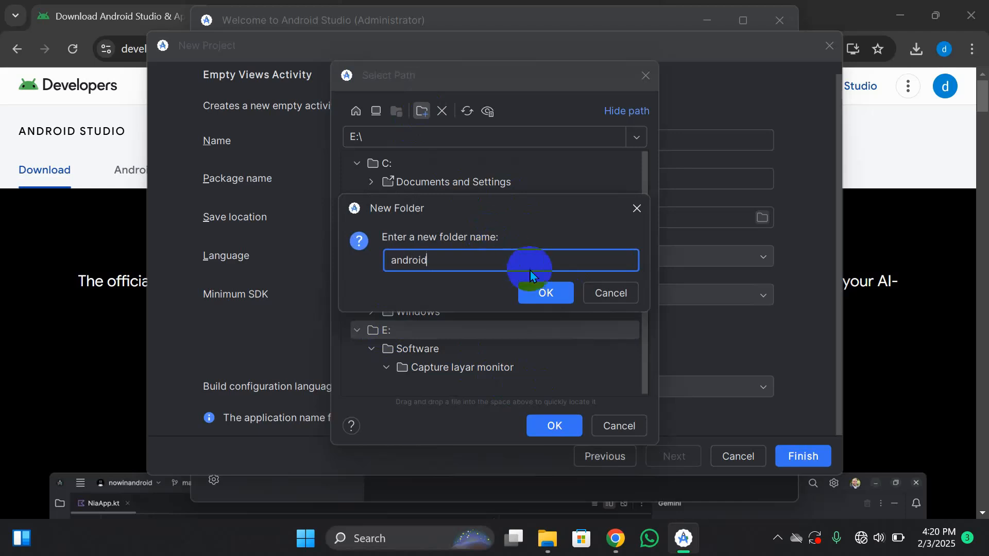
pyautogui.click(549, 296)
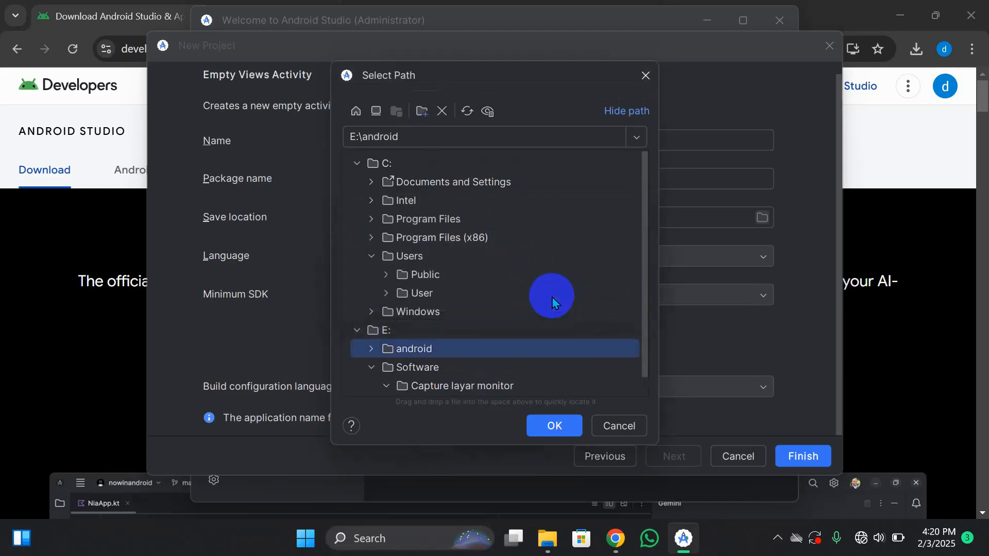
# Create an app-coba folder inside E:\android and set it as the project's save location.
pyautogui.click(418, 352)
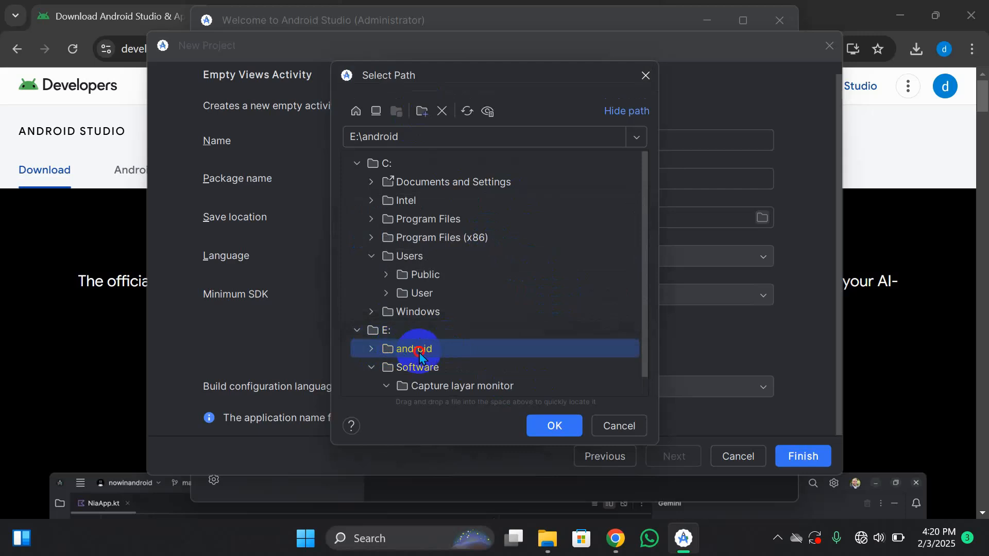
pyautogui.click(420, 112)
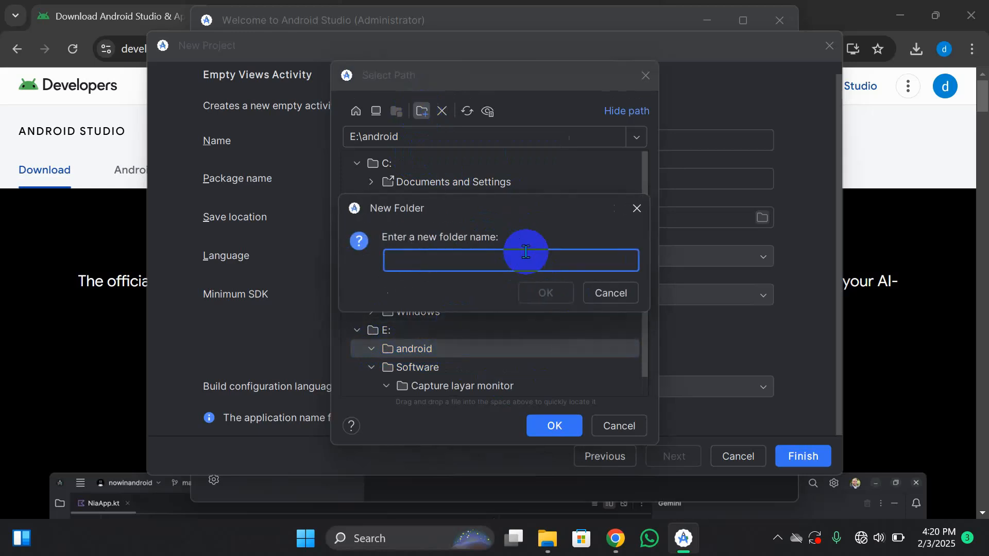
pyautogui.write('app')
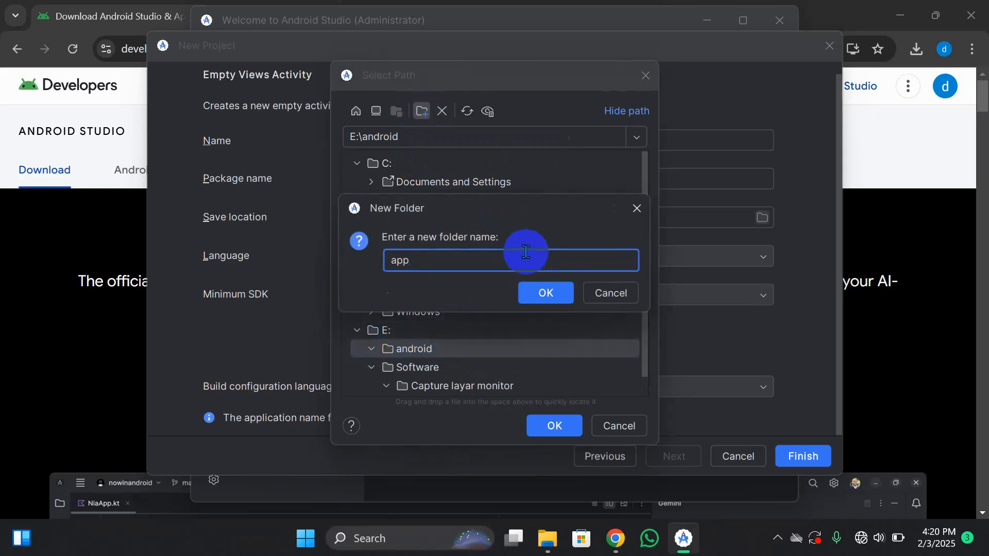
pyautogui.write('coba')
pyautogui.click(546, 292)
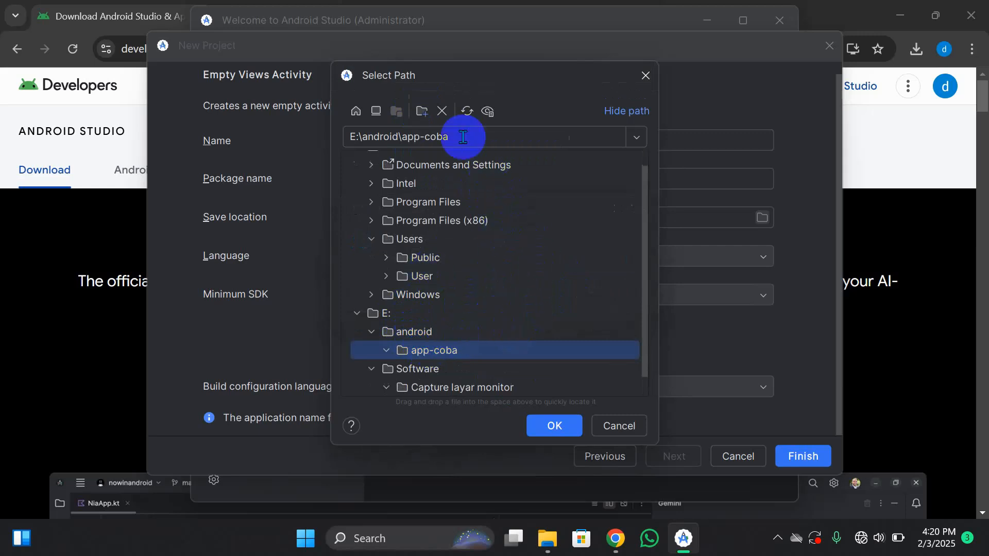
pyautogui.click(417, 333)
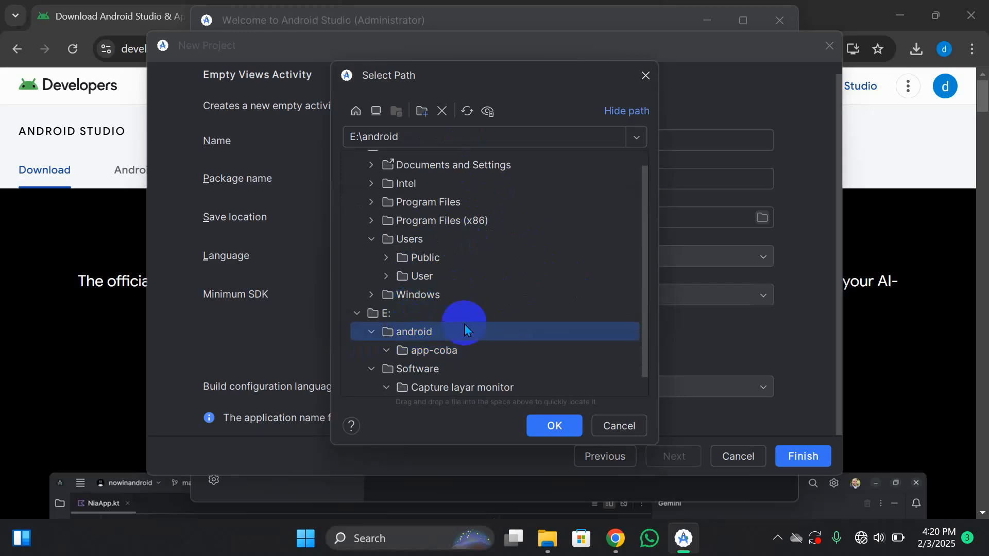
pyautogui.click(427, 353)
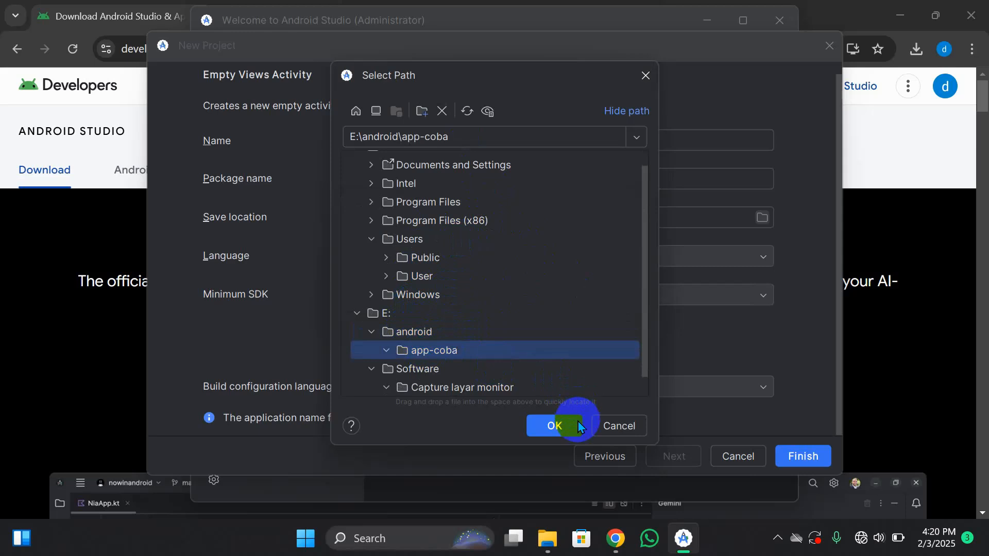
pyautogui.click(555, 430)
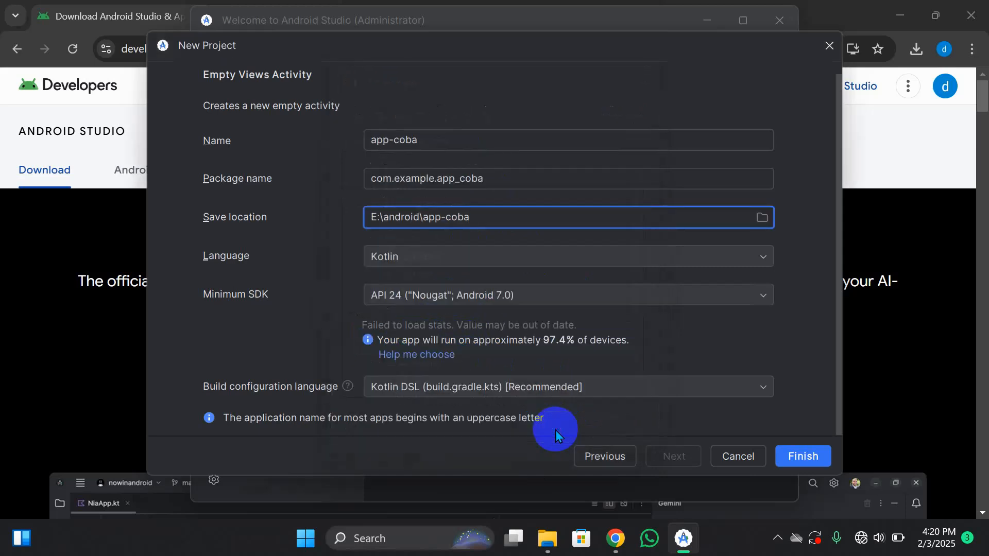
# Set the project's language to Java.
pyautogui.click(413, 255)
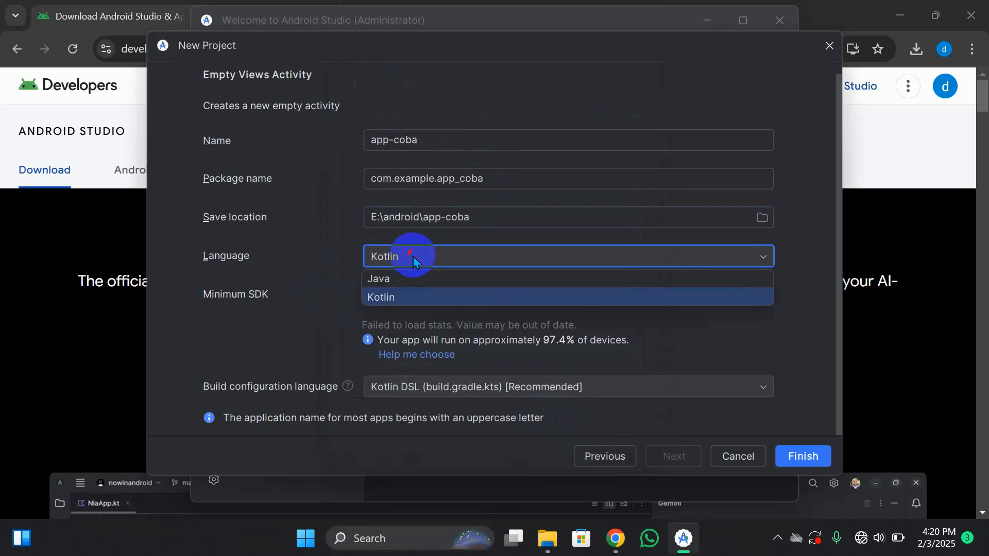
pyautogui.click(412, 256)
pyautogui.click(413, 255)
pyautogui.click(413, 256)
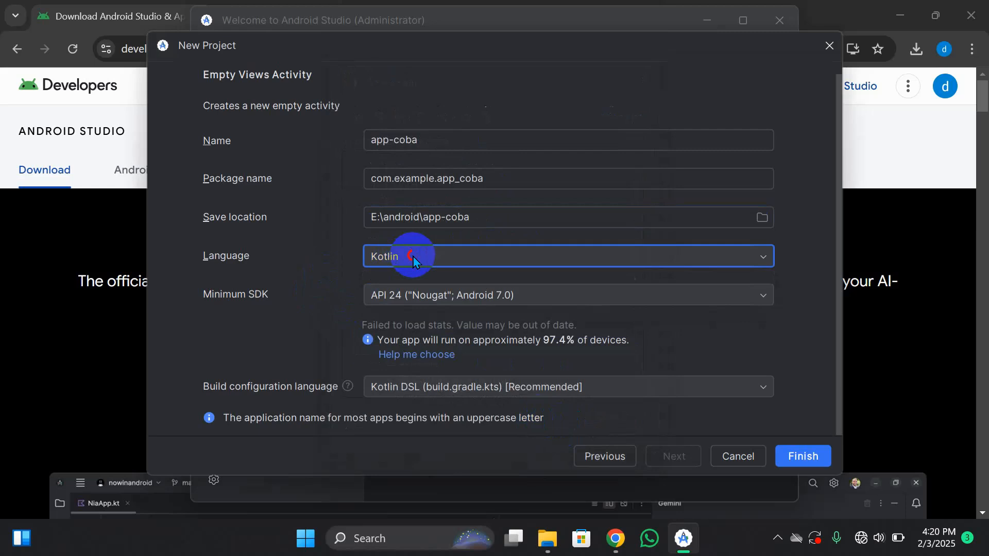
pyautogui.click(413, 255)
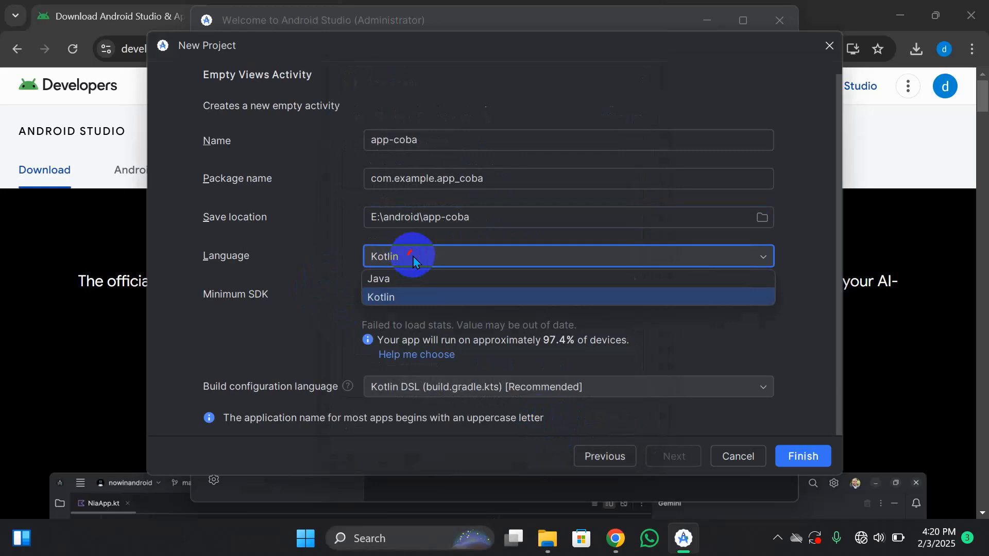
pyautogui.click(380, 280)
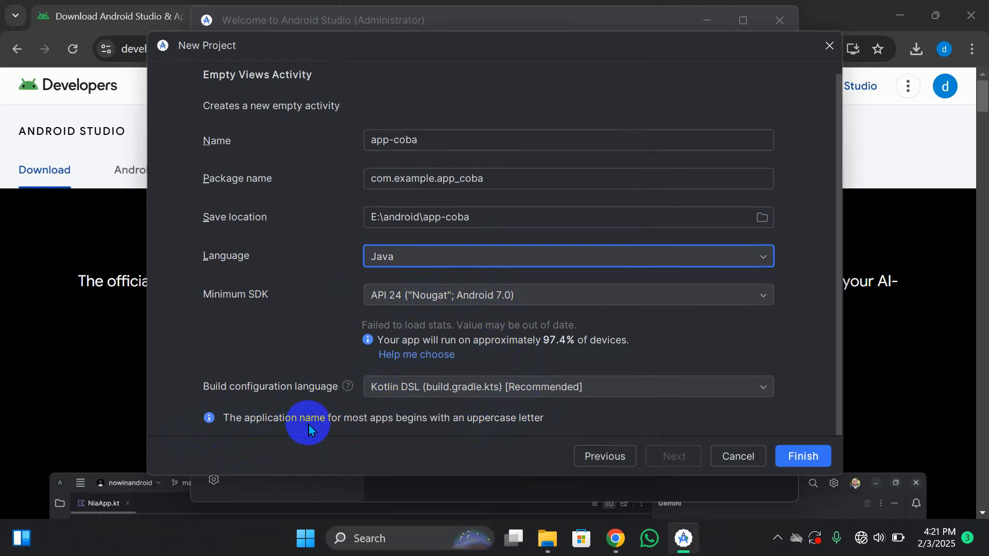
# Capitalize the project name to App-coba and finish creating the project.
pyautogui.click(382, 141)
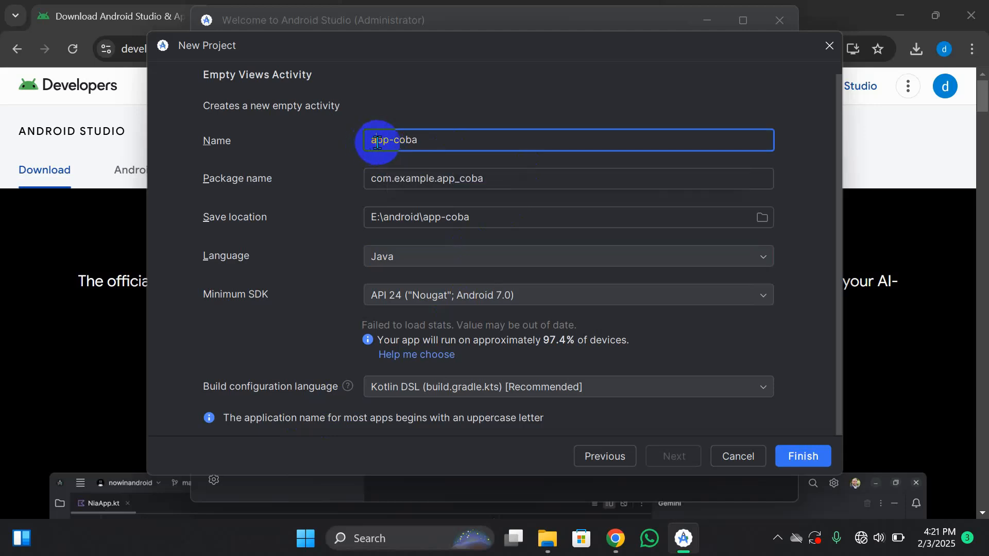
pyautogui.press('BackSpace')
pyautogui.write('A')
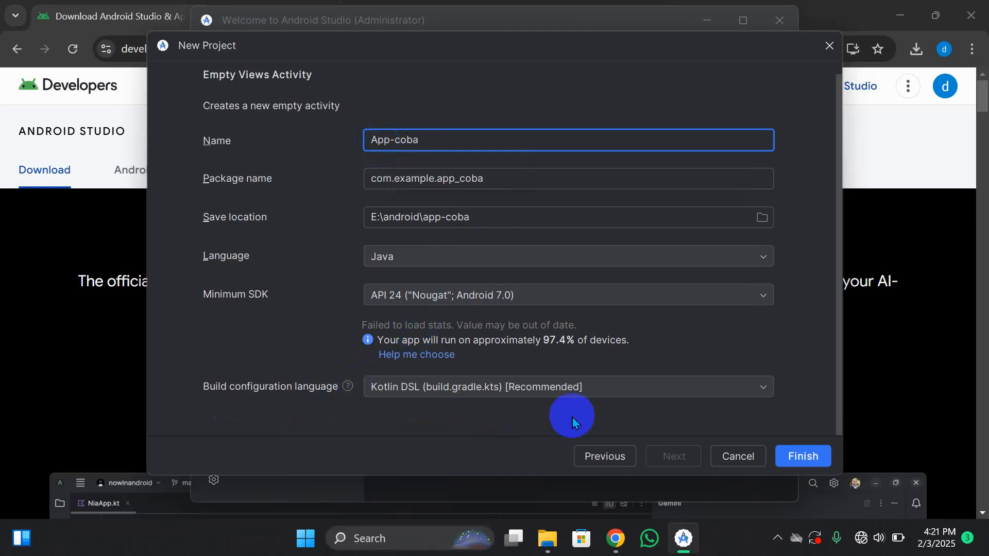
pyautogui.click(800, 456)
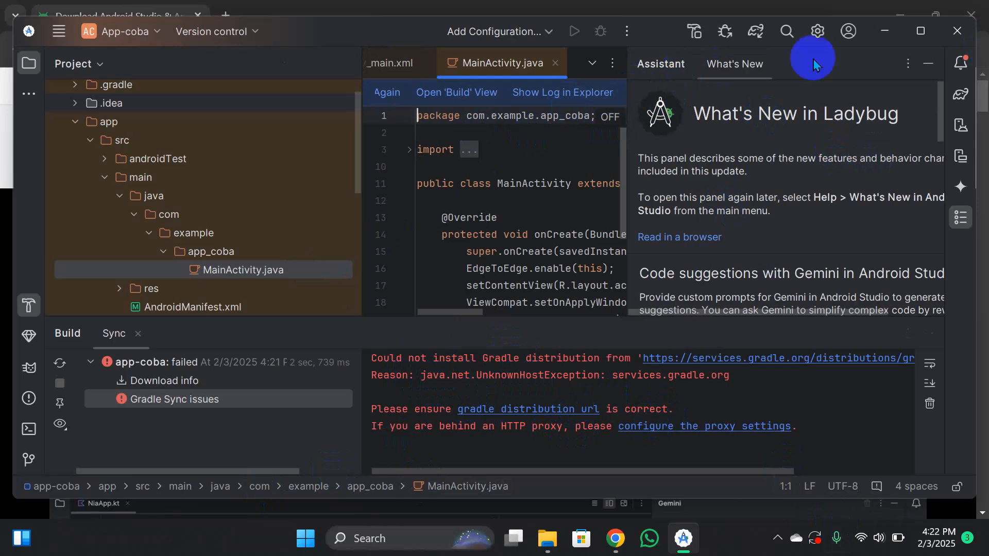
# Maximize the project window and retry the failed Gradle sync of the app-coba project.
pyautogui.click(912, 36)
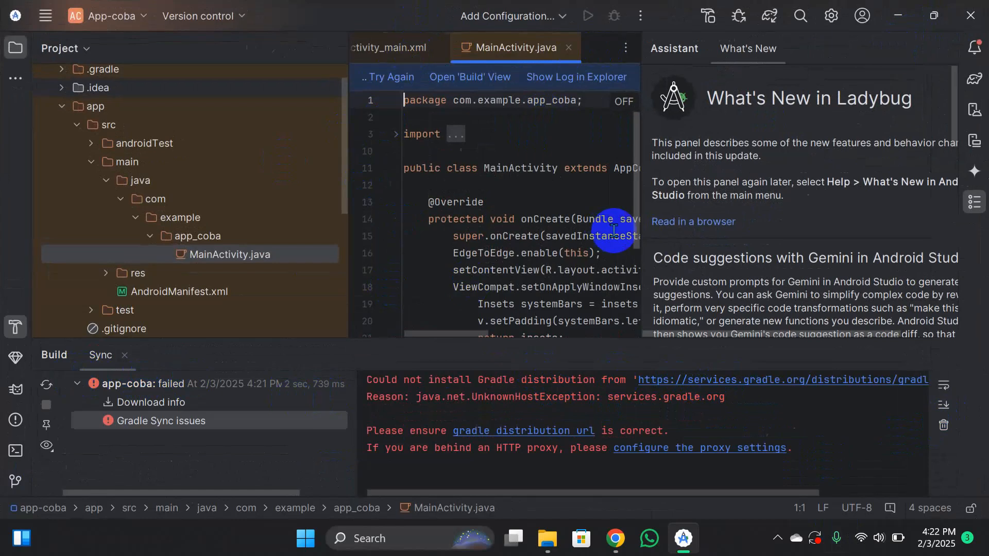
pyautogui.moveTo(614, 230)
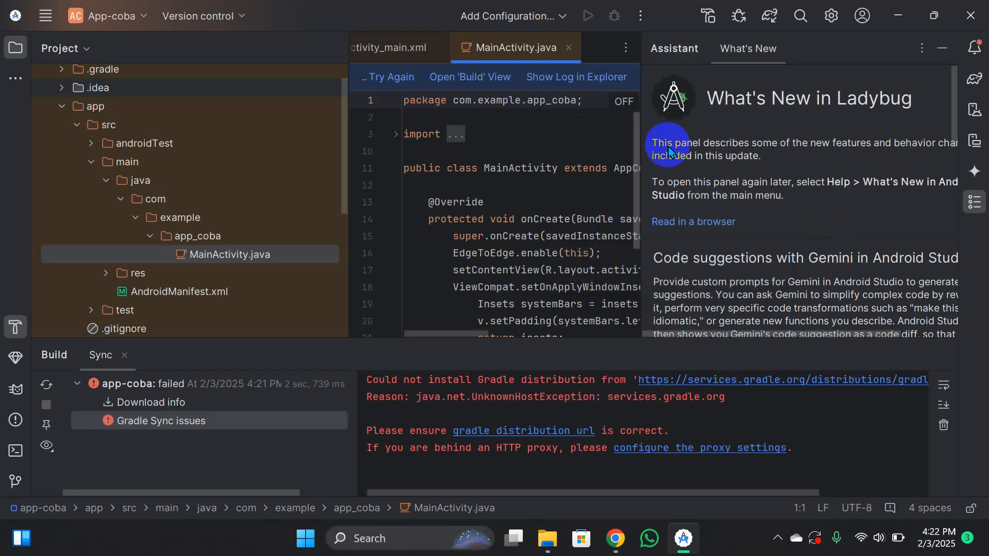
pyautogui.click(393, 78)
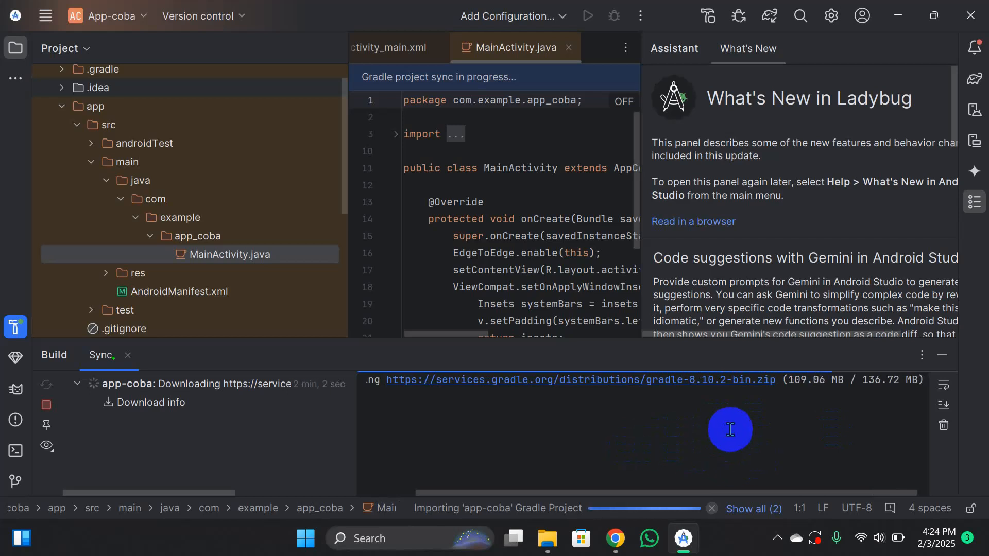
pyautogui.click(778, 542)
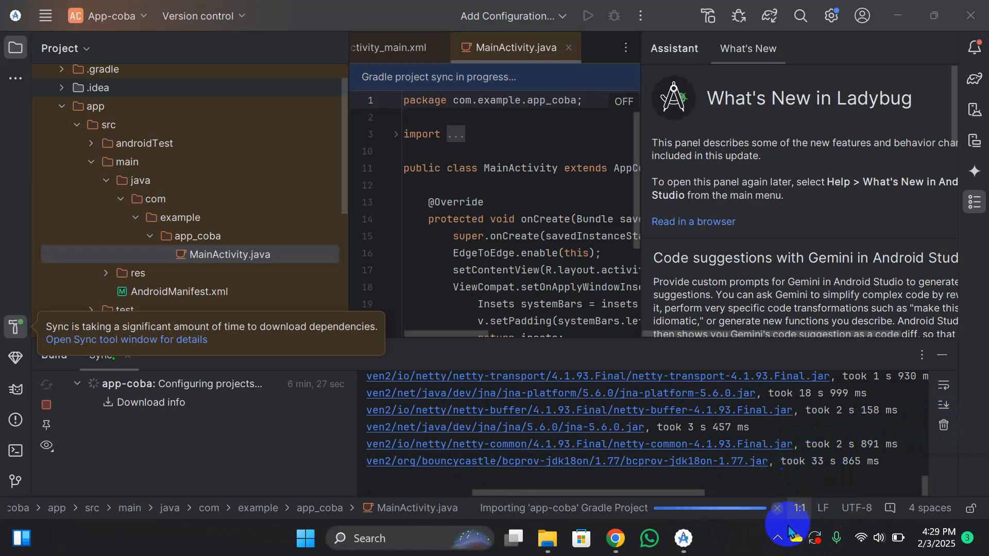
pyautogui.click(777, 538)
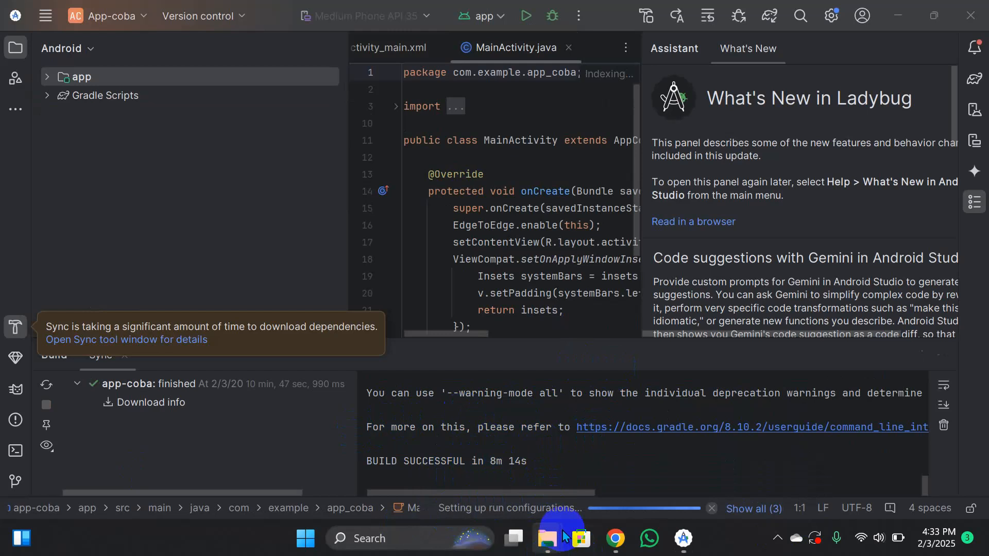
pyautogui.moveTo(572, 523)
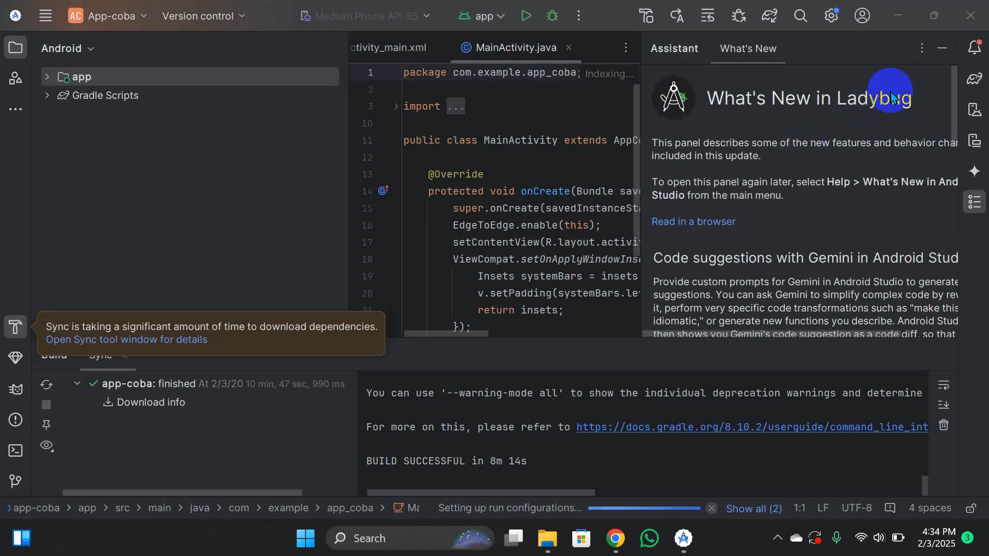
# Hide the What's New assistant and expand the app module with its java and res folders in the project tree.
pyautogui.click(941, 48)
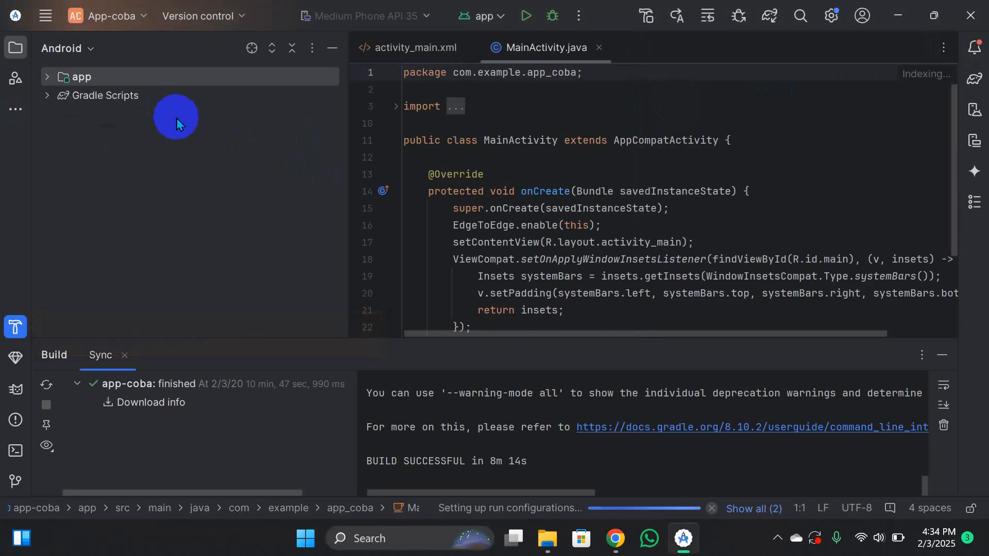
pyautogui.click(46, 78)
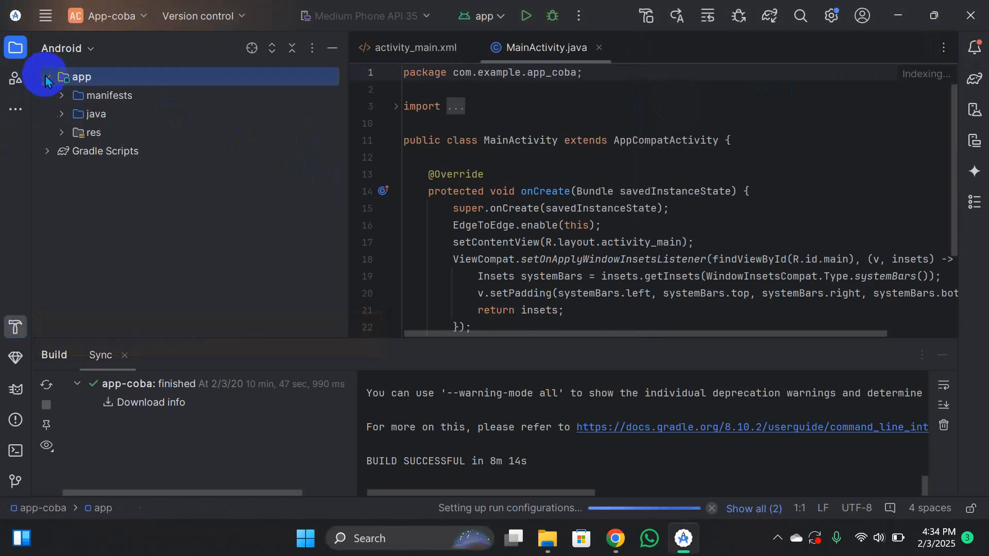
pyautogui.click(60, 113)
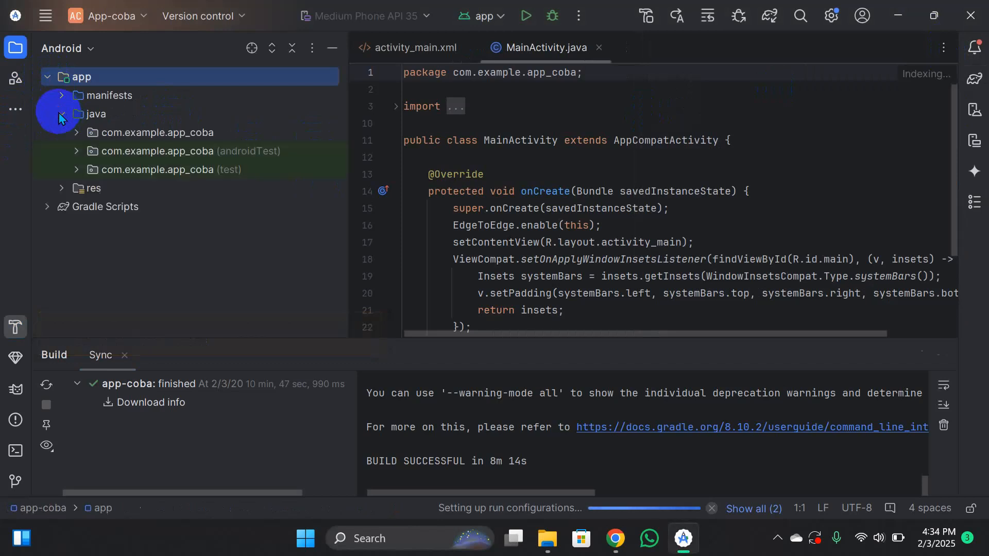
pyautogui.click(60, 189)
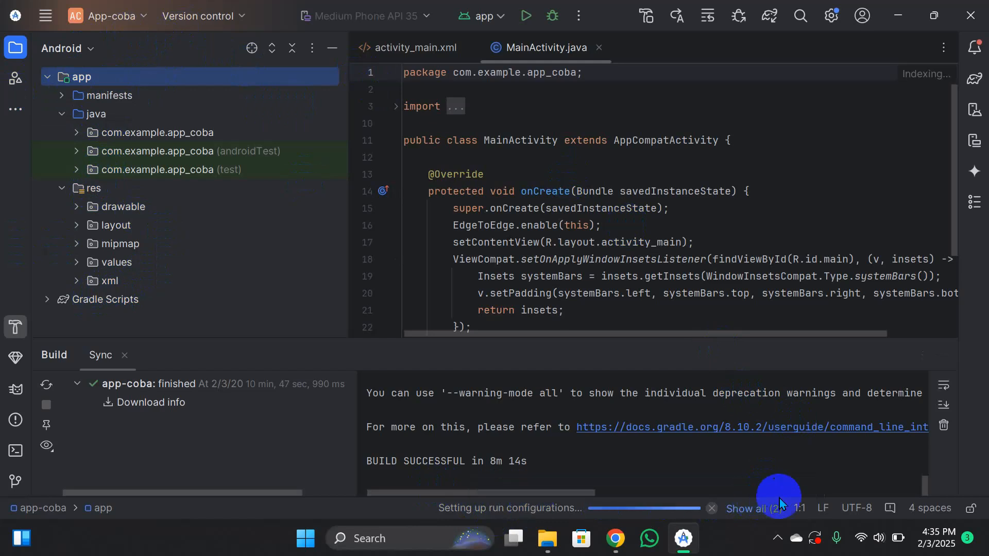
# Show the details of the running background tasks and dismiss the low-battery warning.
pyautogui.click(755, 510)
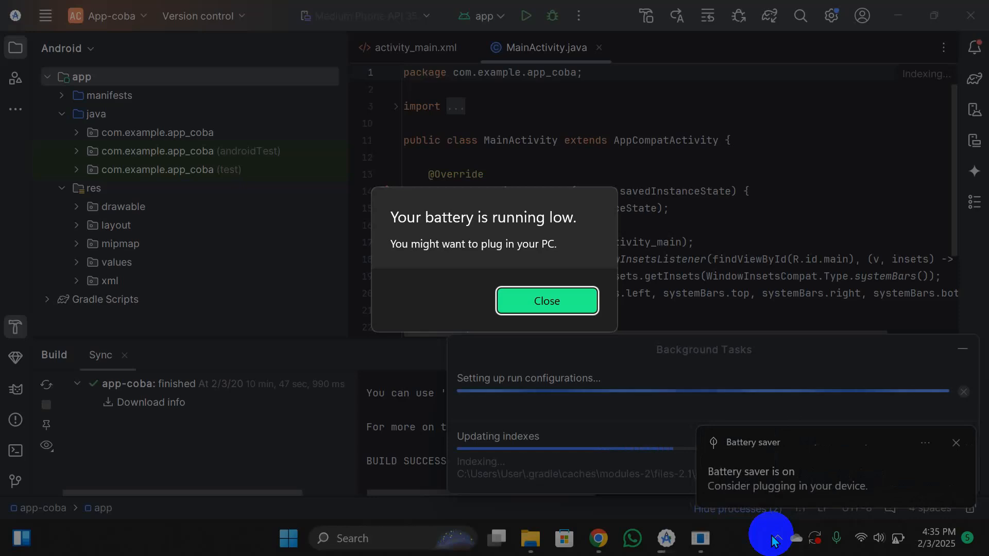
pyautogui.press('Return')
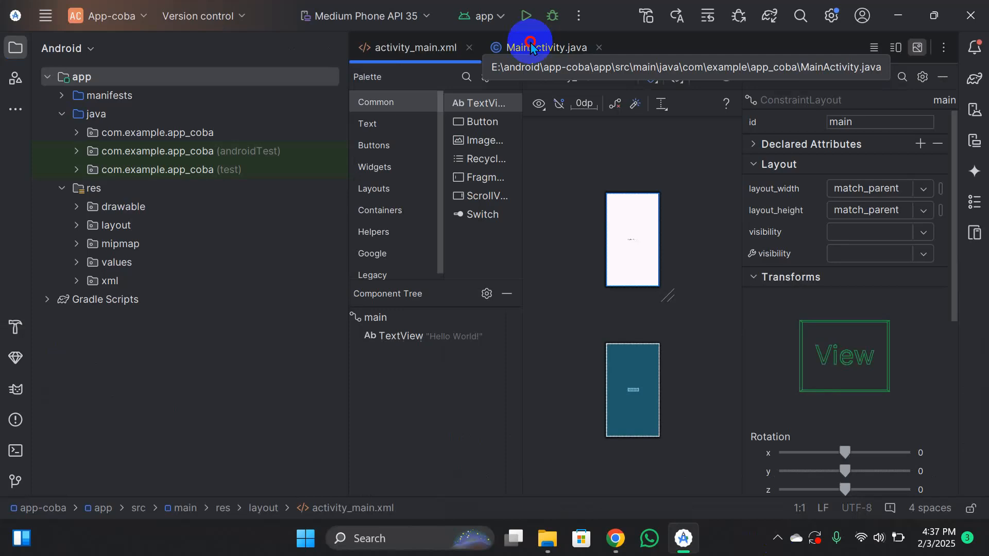
# Show activity_main.xml in split code and design view and run the app on the Medium Phone API 35 virtual device.
pyautogui.click(897, 47)
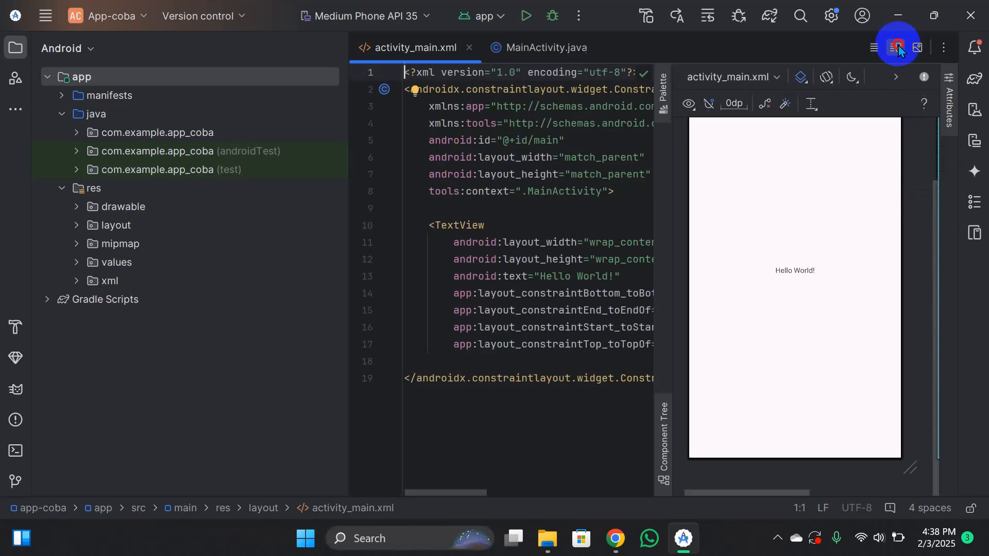
pyautogui.click(526, 16)
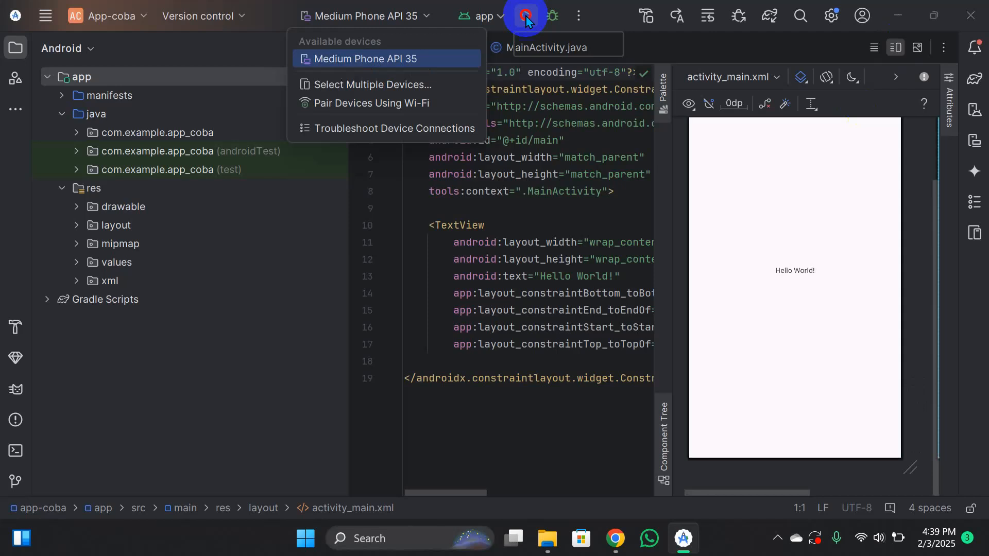
pyautogui.click(525, 17)
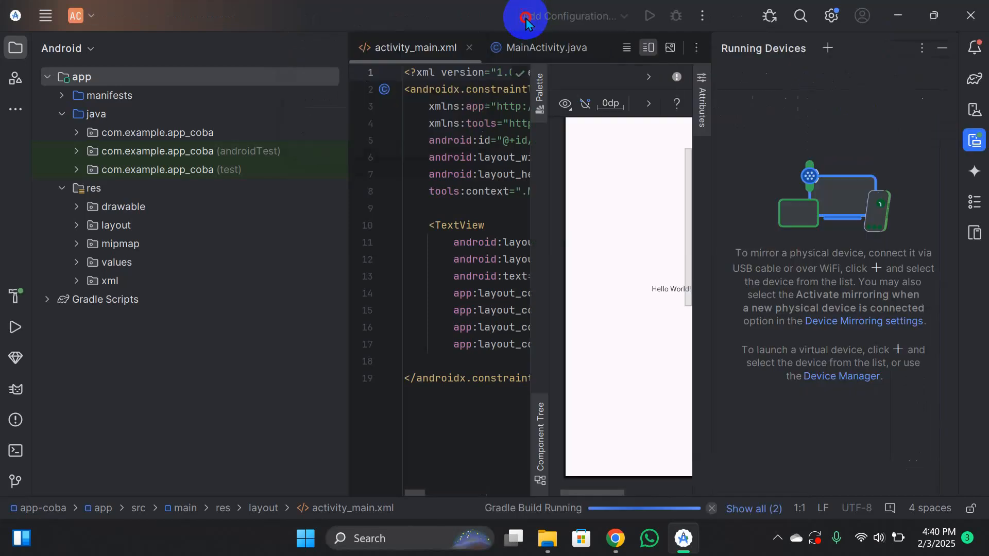